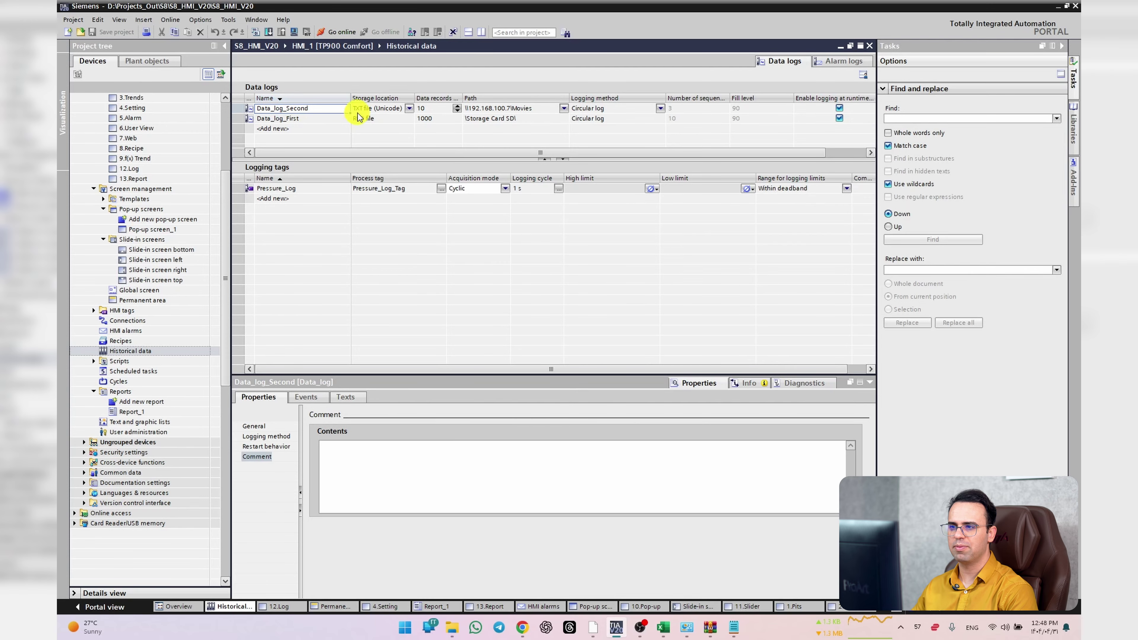
- Examine the storage location options available for Data_log_Second and the storage location of Data_log_First
click(409, 109)
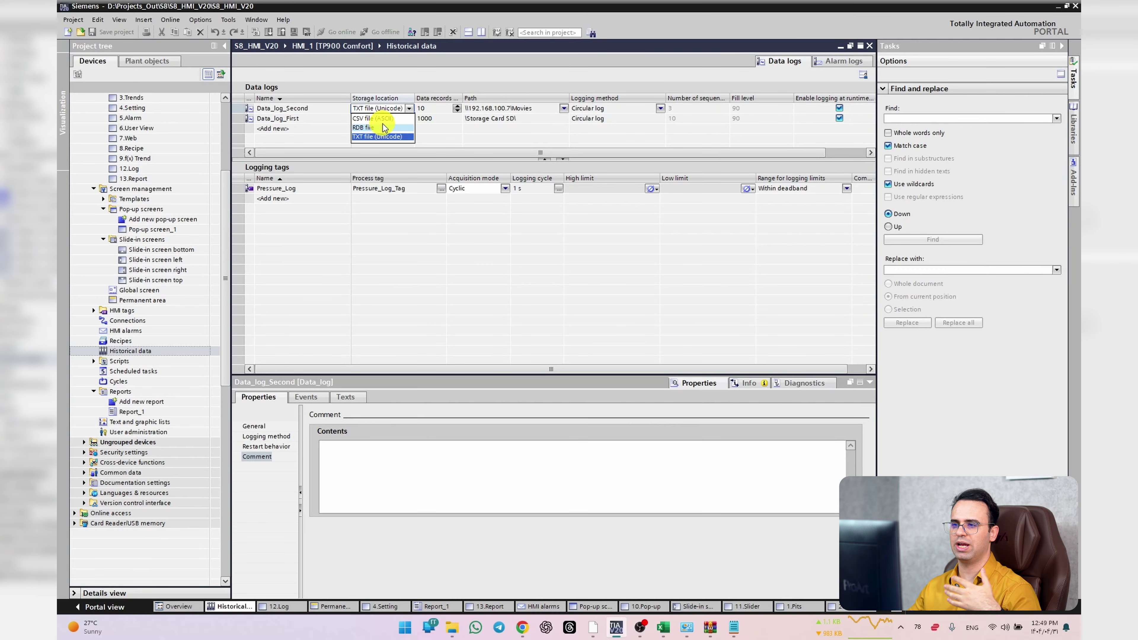
click(475, 129)
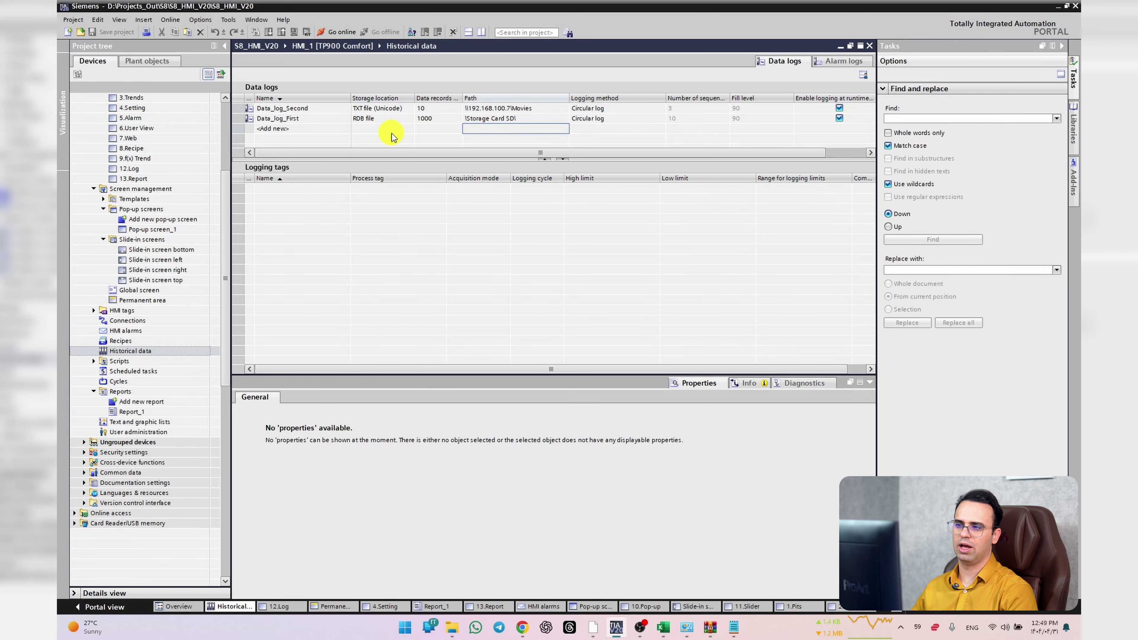
click(393, 119)
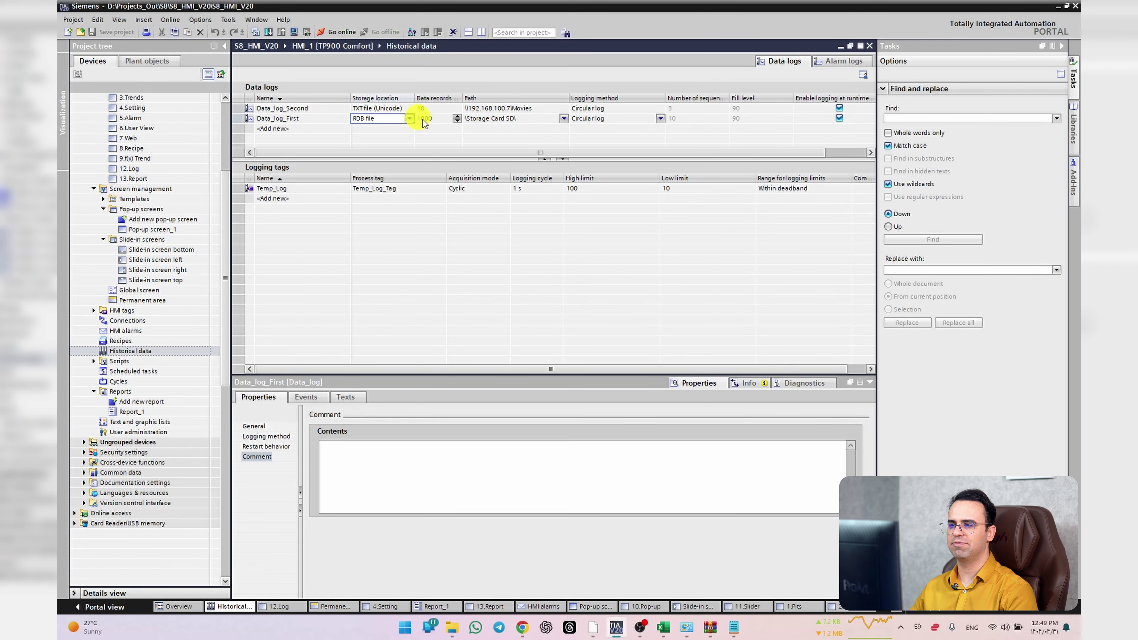
- Widen the data records column and set the data records per log of Data_log_First to 23
click(441, 119)
drag(463, 94, 487, 95)
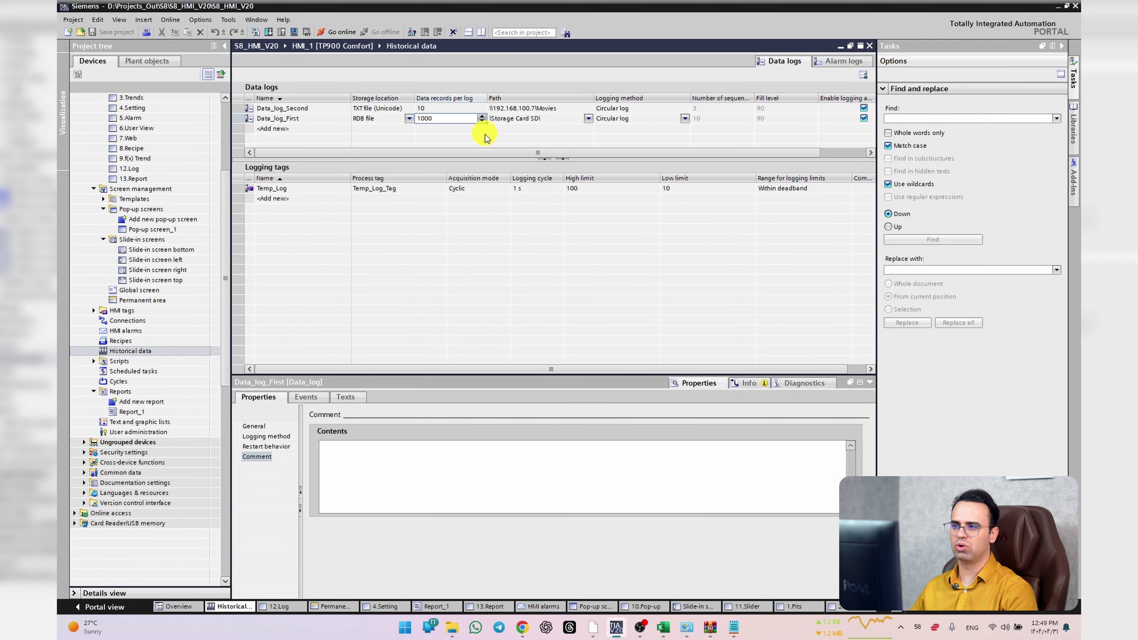
double_click(440, 118)
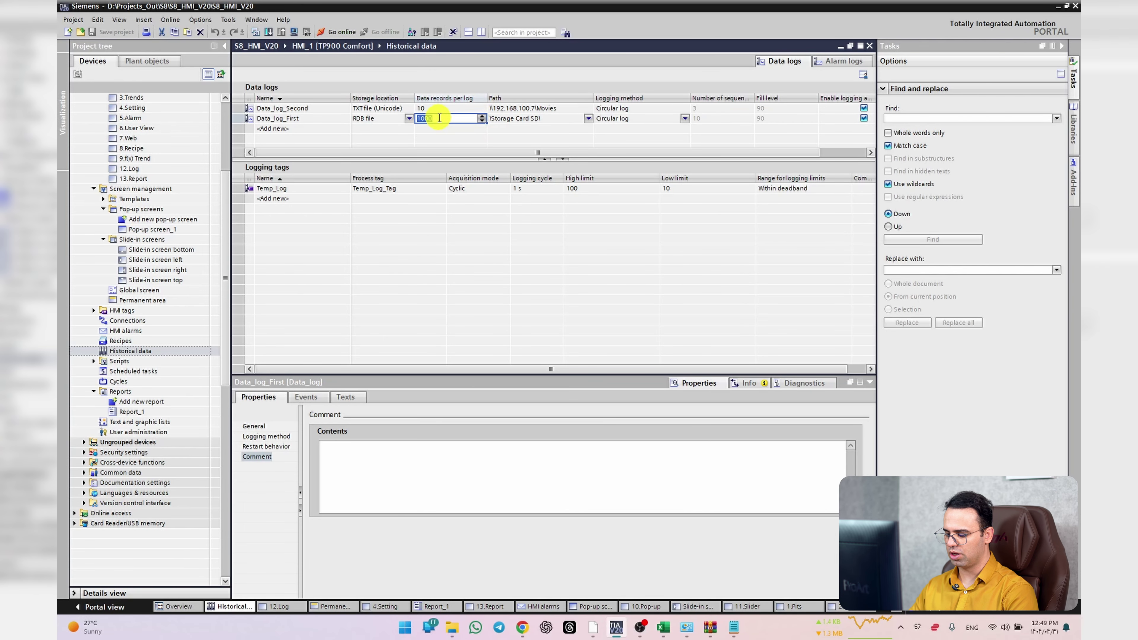
text(23)
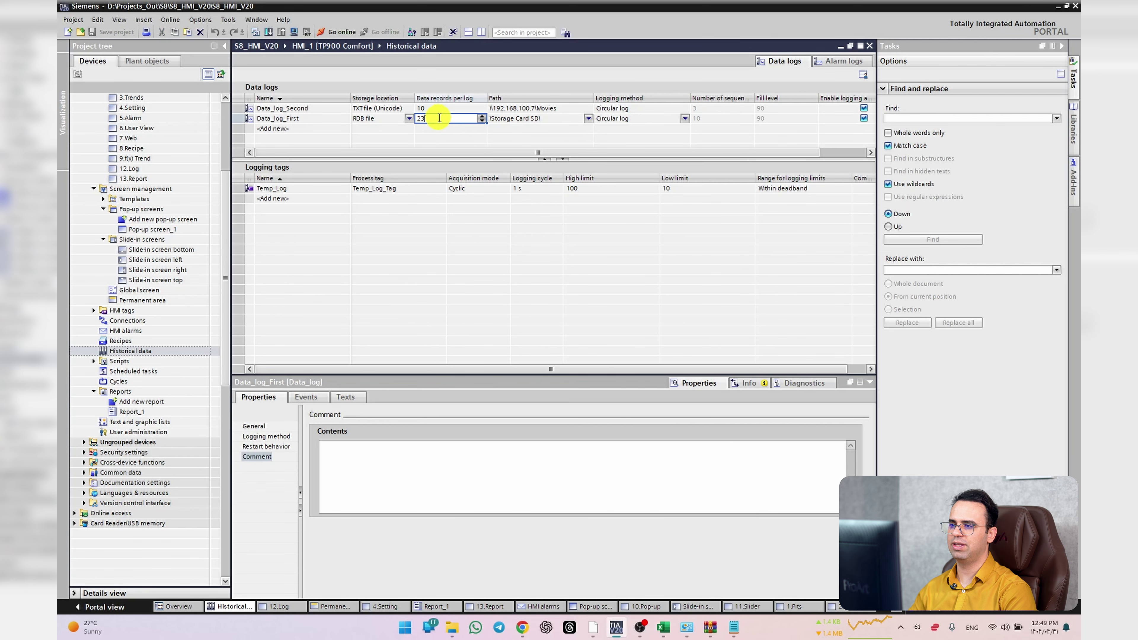
click(545, 118)
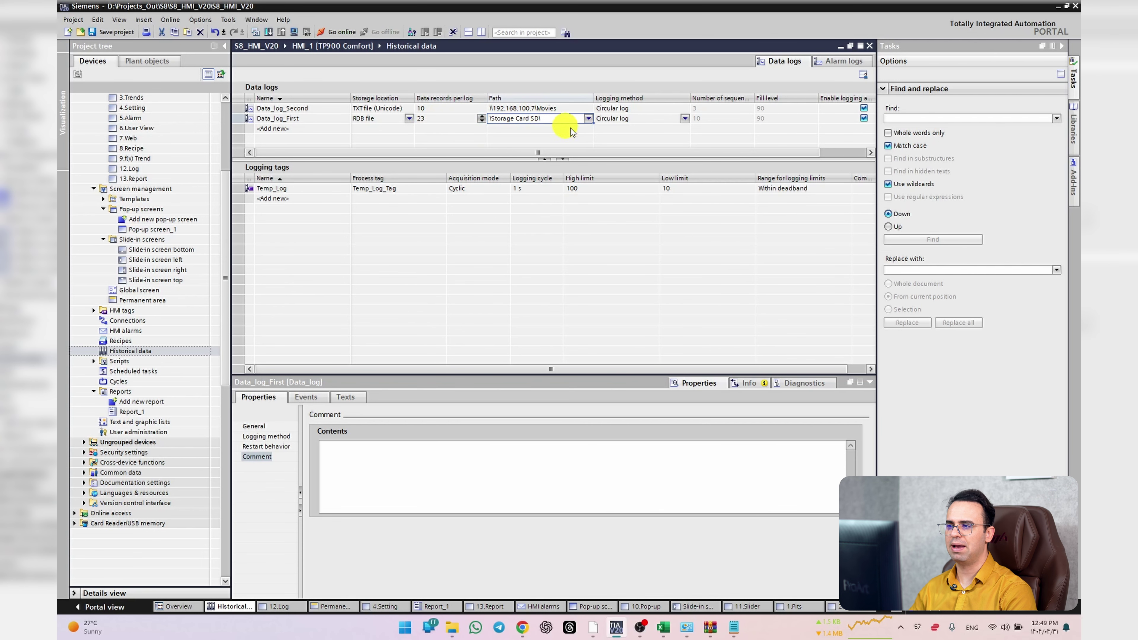
- Examine the storage path options of Data_log_First and the network path and logging method of Data_log_Second
click(589, 119)
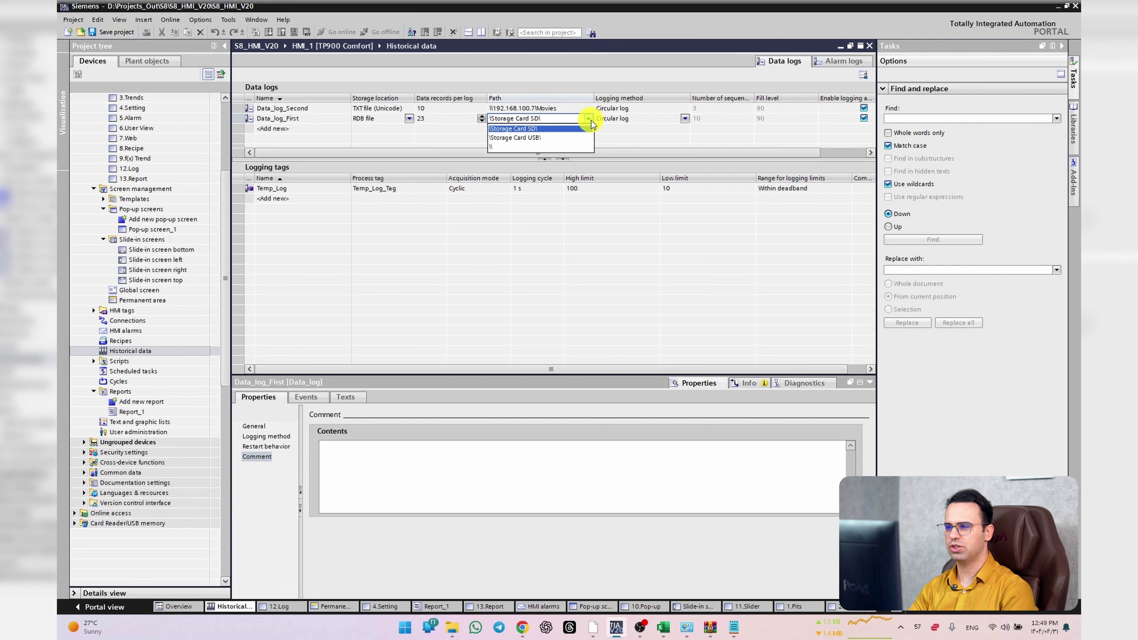
click(677, 142)
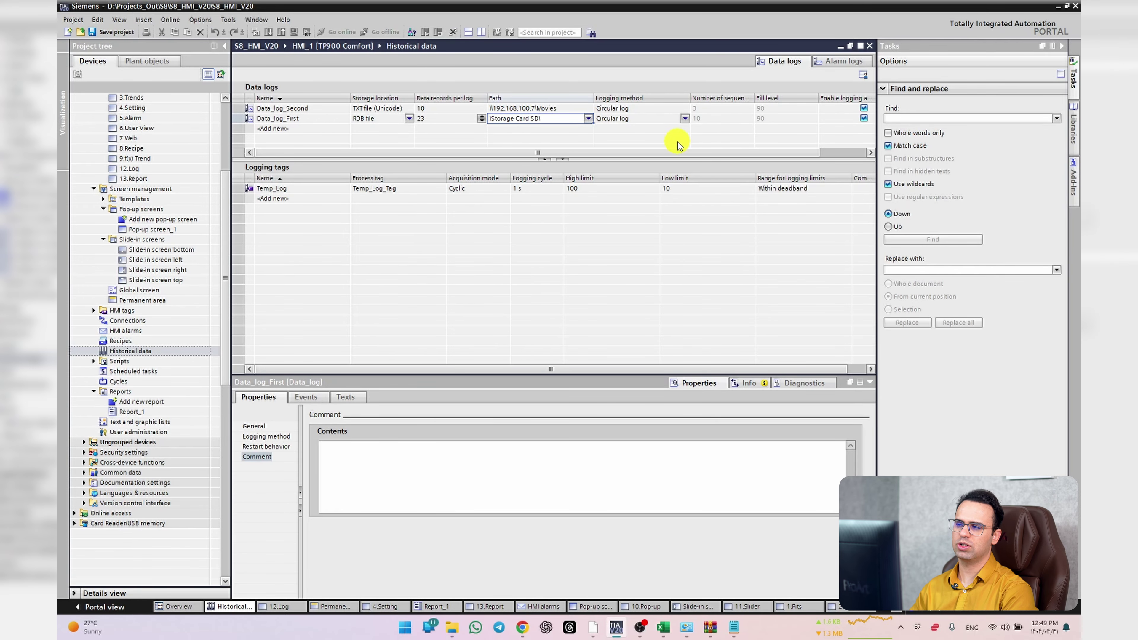
click(569, 108)
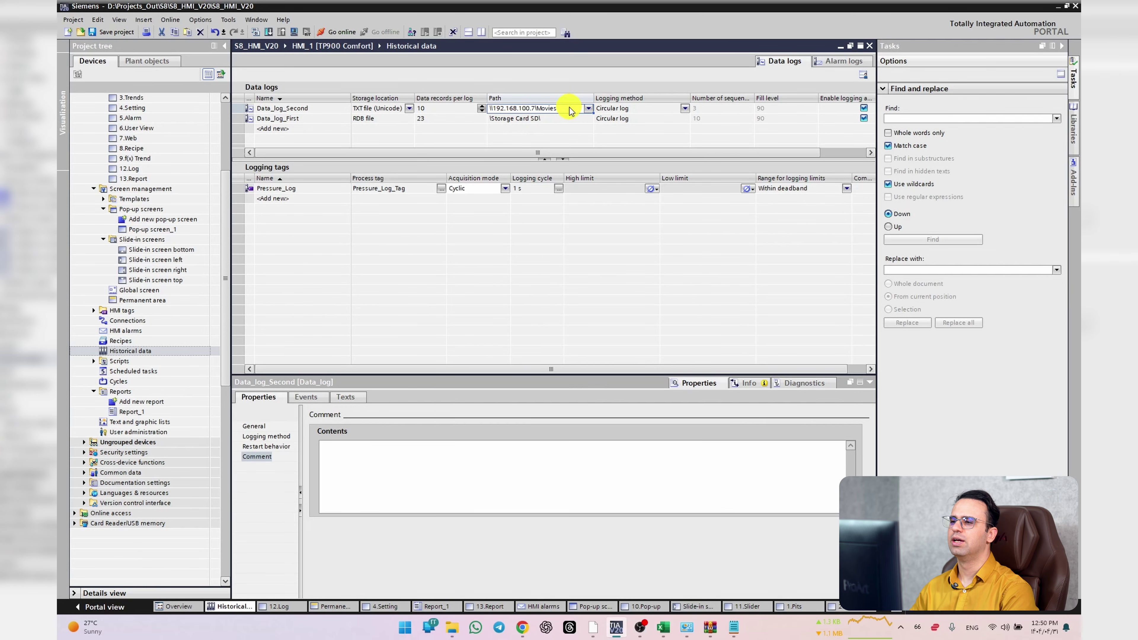
click(569, 109)
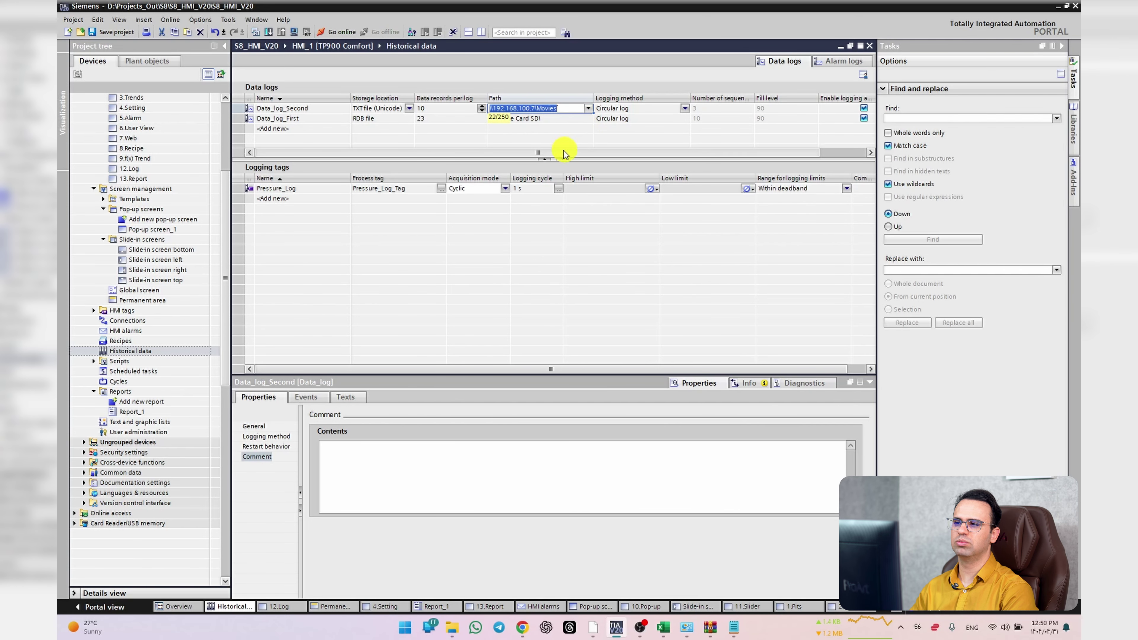
click(623, 108)
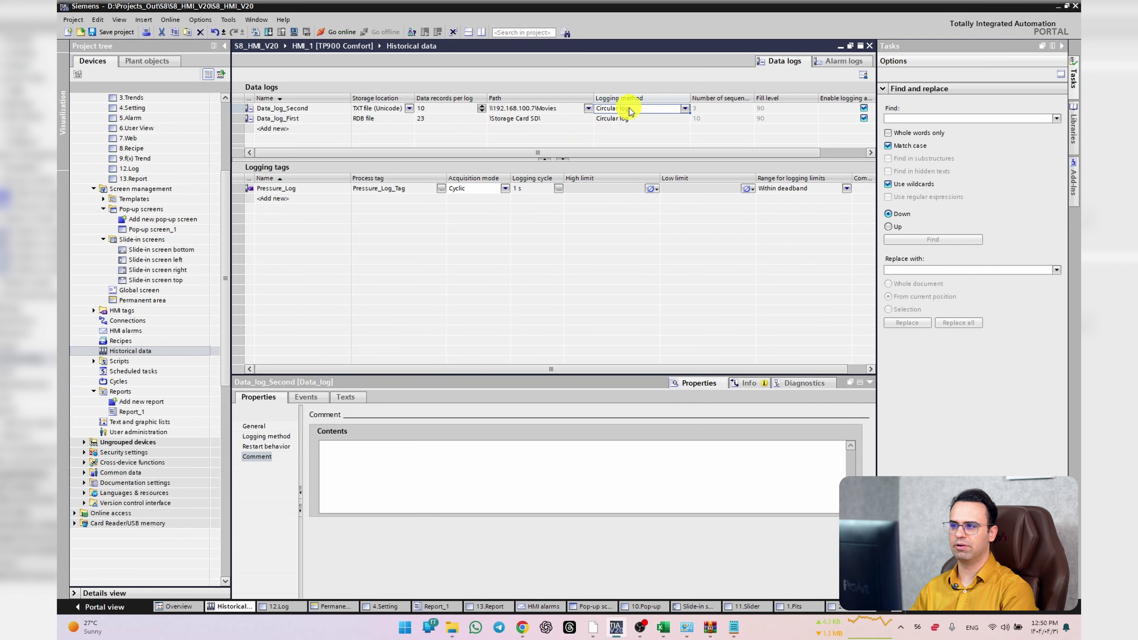
- Set the logging method of Data_log_Second to Segmented circular log in its properties
click(300, 108)
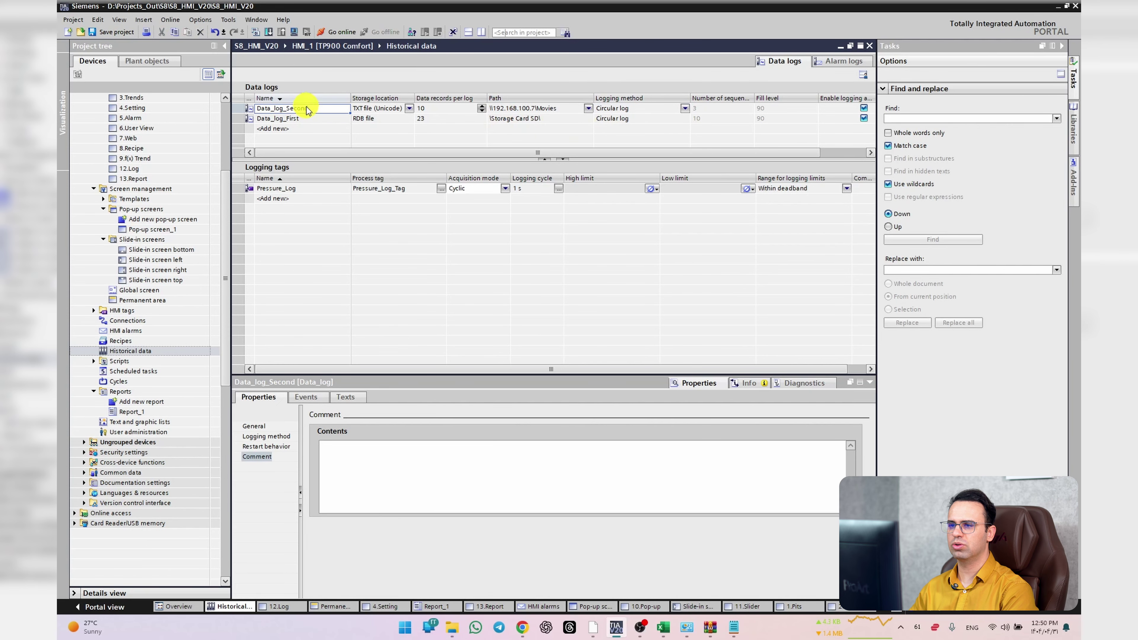
click(267, 436)
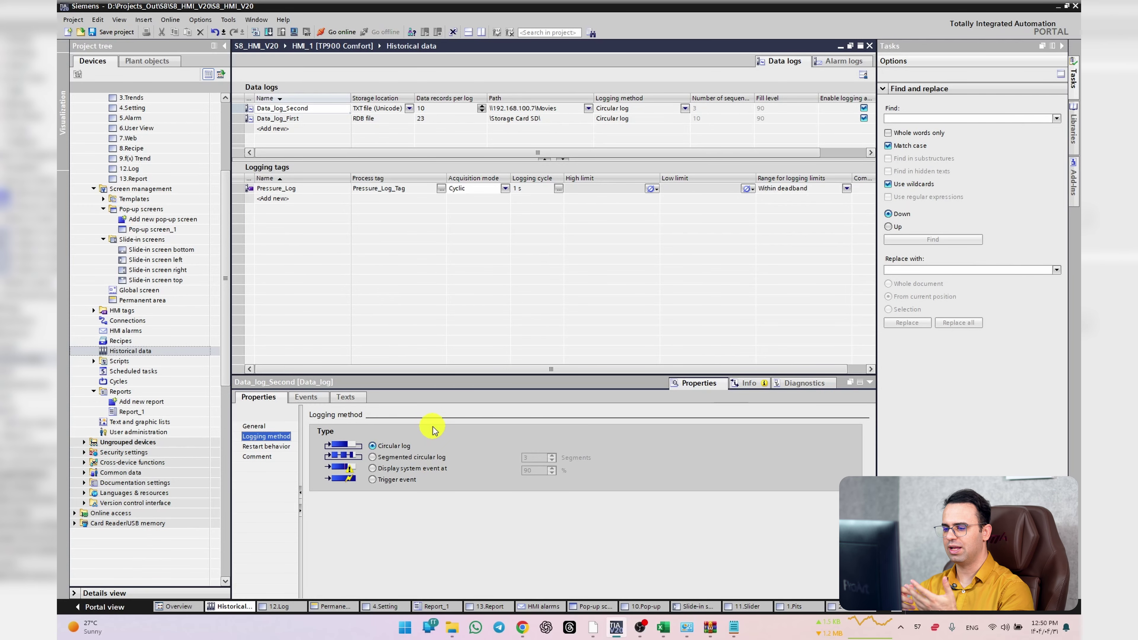
click(411, 462)
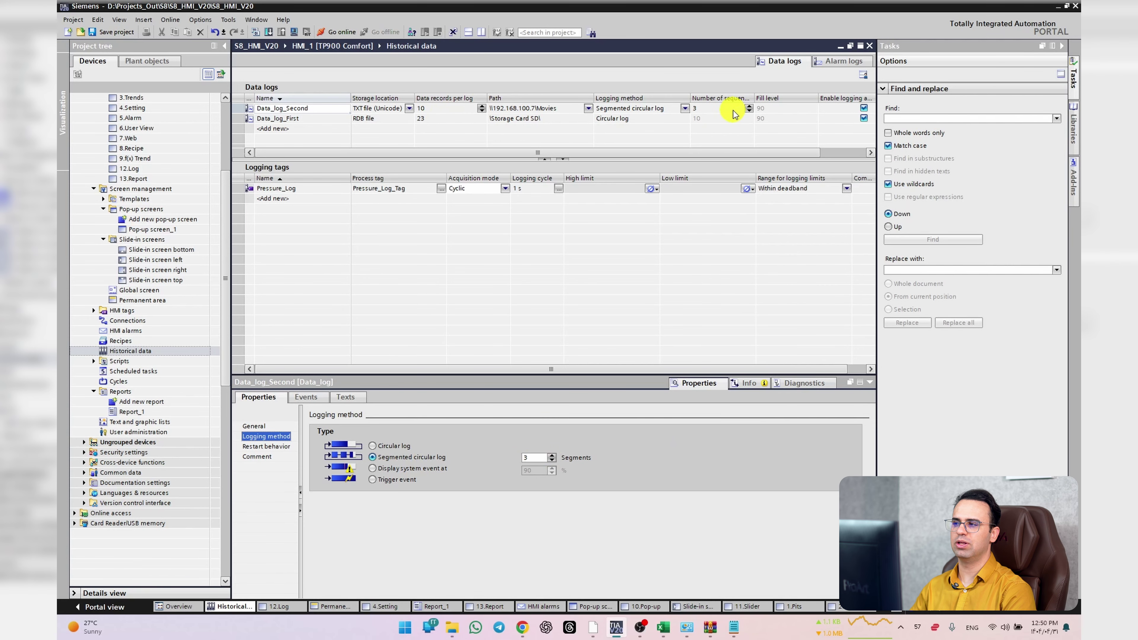
click(438, 112)
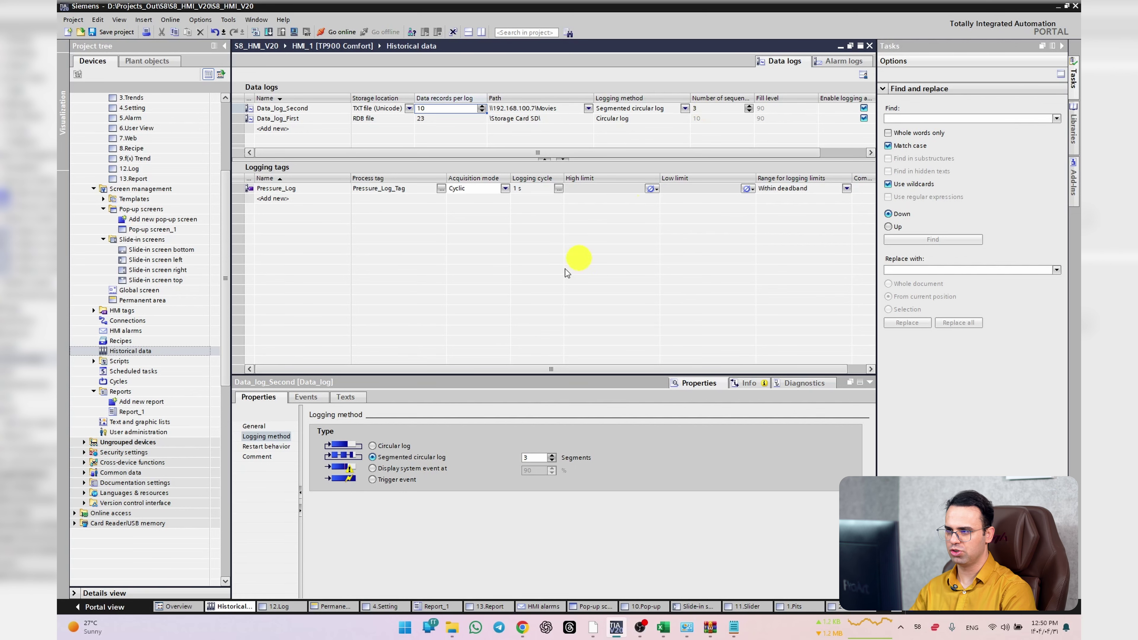
- Try the Display system event at and Trigger event logging methods on Data_log_Second, restoring Segmented circular log
click(437, 470)
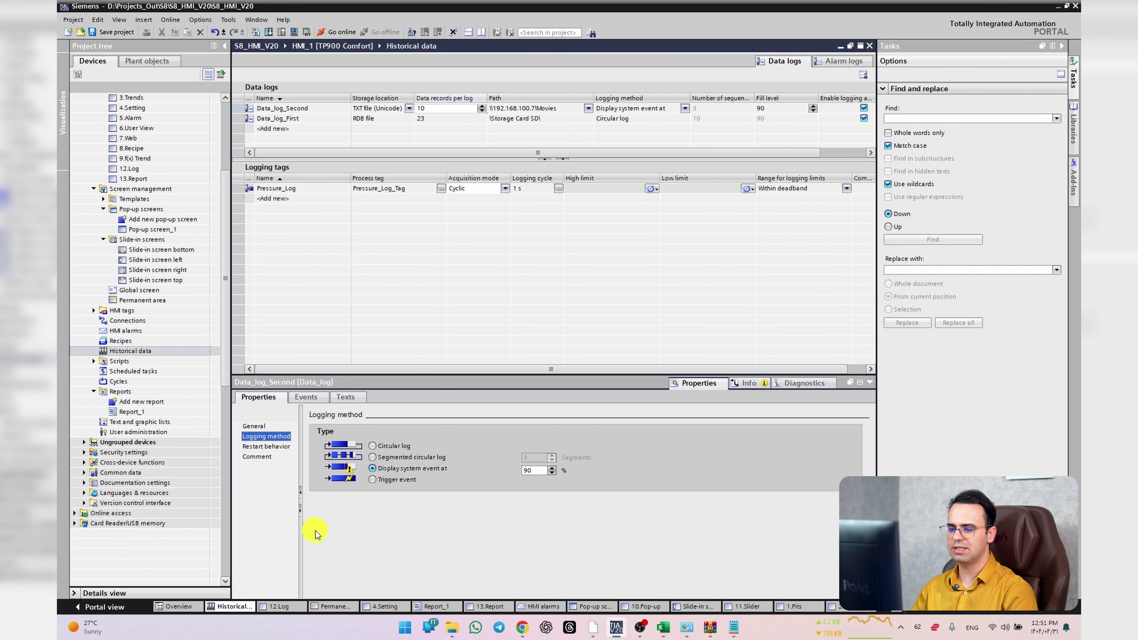
click(376, 479)
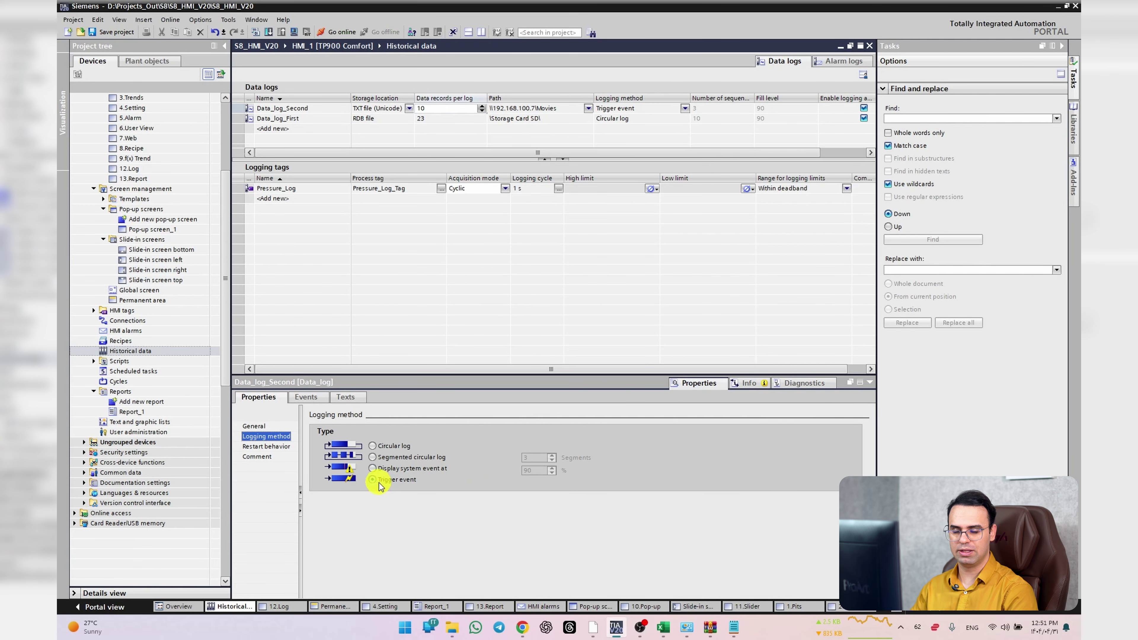
click(402, 458)
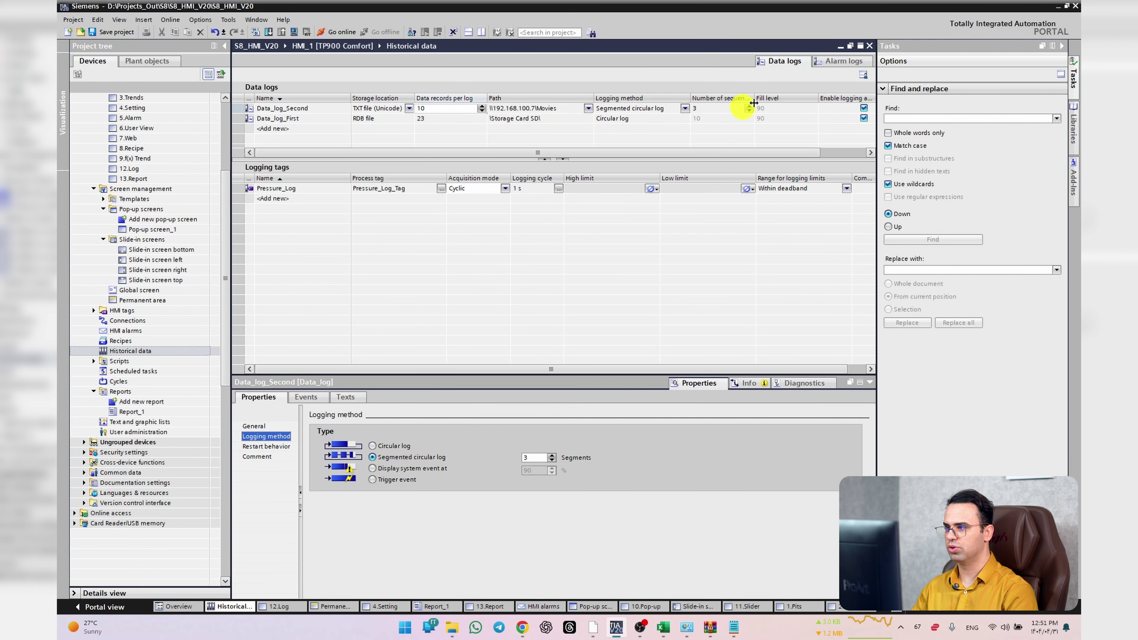
- Examine the restart behavior of Data_log_Second and the logging tags assigned to each of the two data logs
click(267, 448)
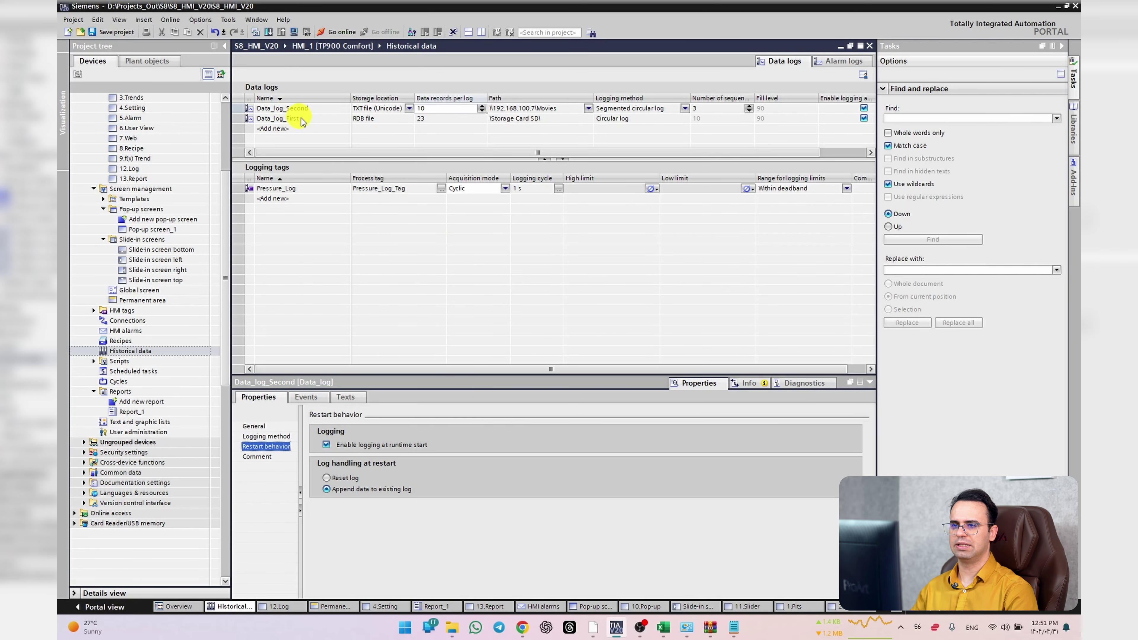
click(296, 108)
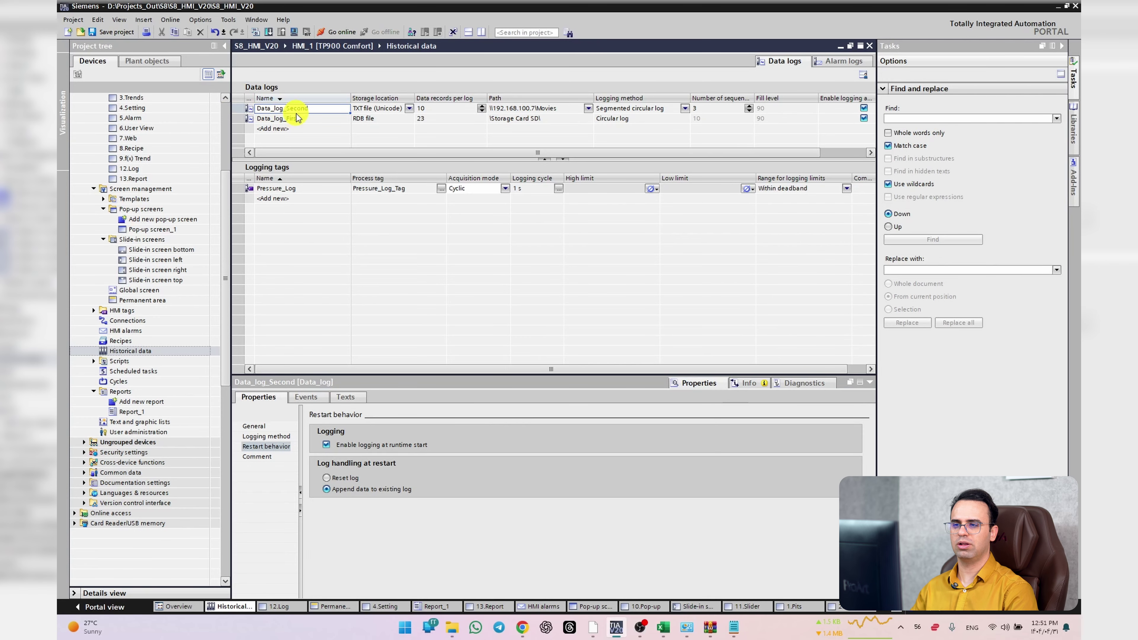
click(297, 190)
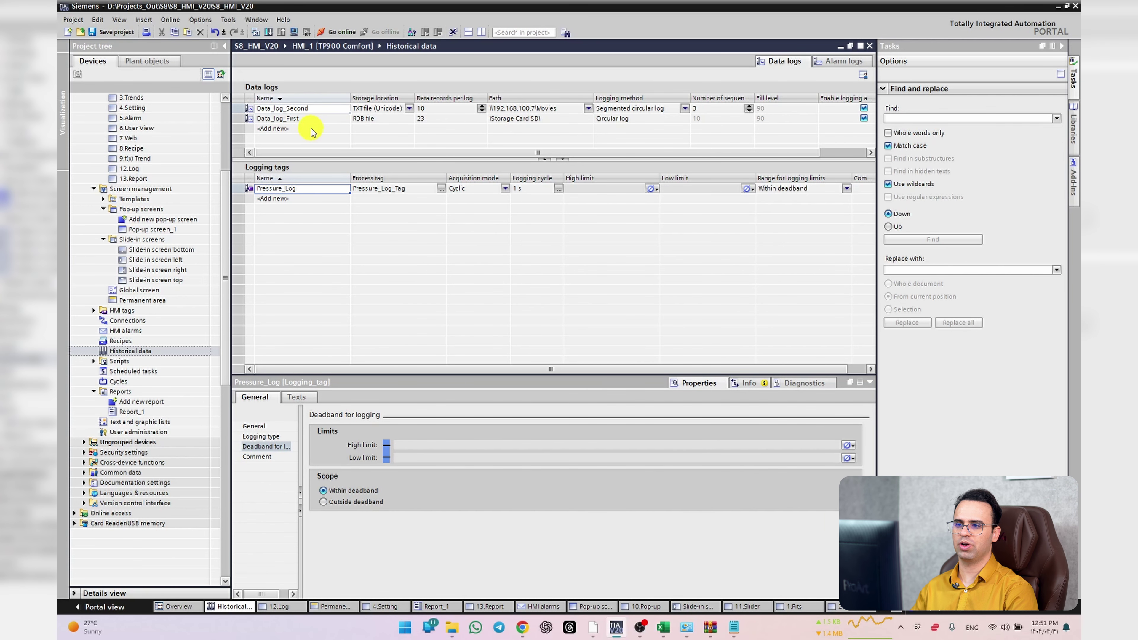
click(314, 118)
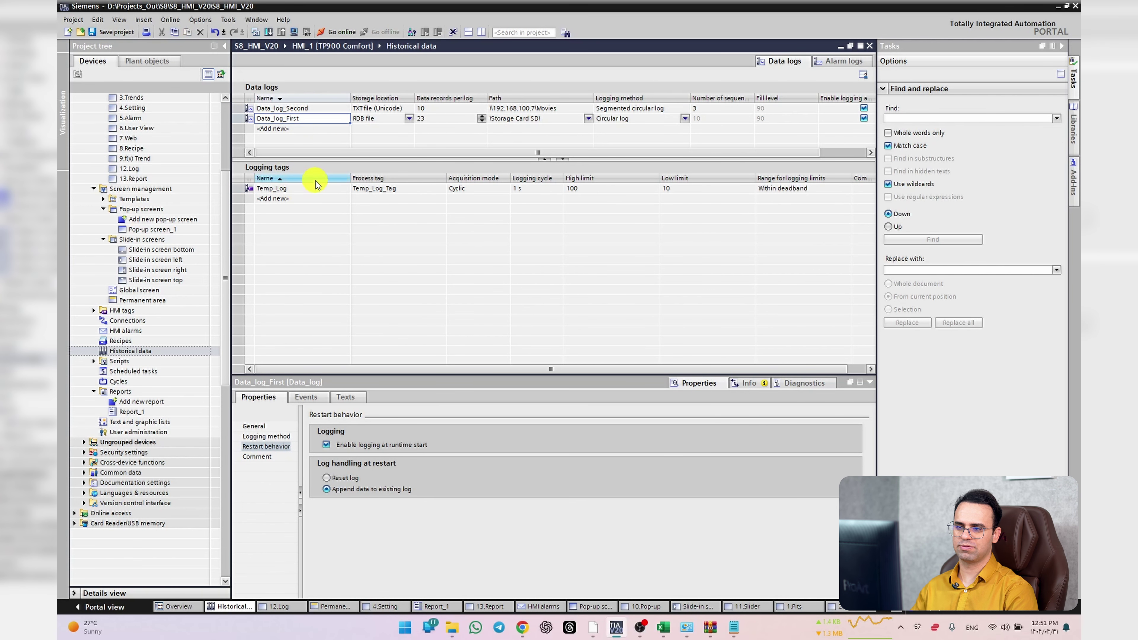
click(296, 189)
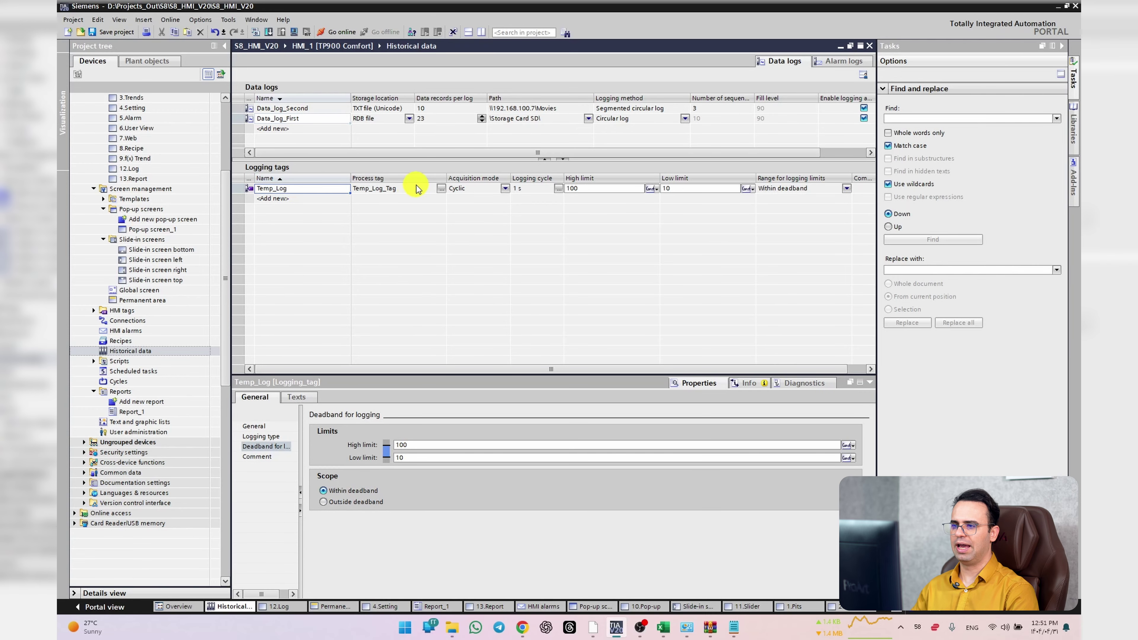
- Narrow the process tag column and examine the acquisition mode and logging cycle options of the Temp_Log tag
drag(447, 177, 424, 179)
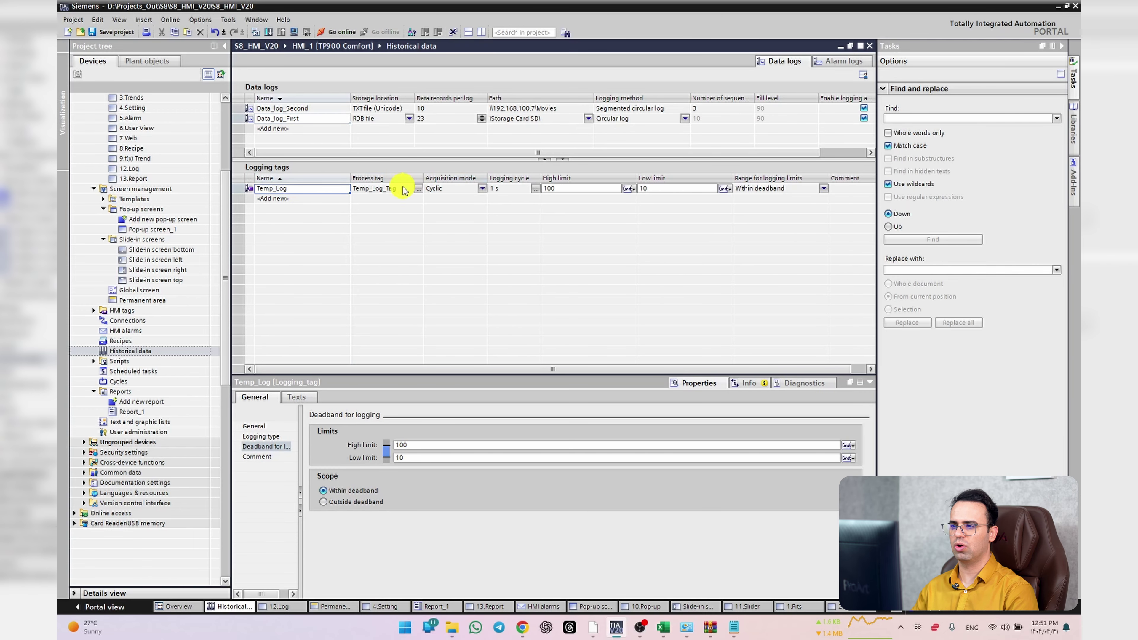
click(384, 190)
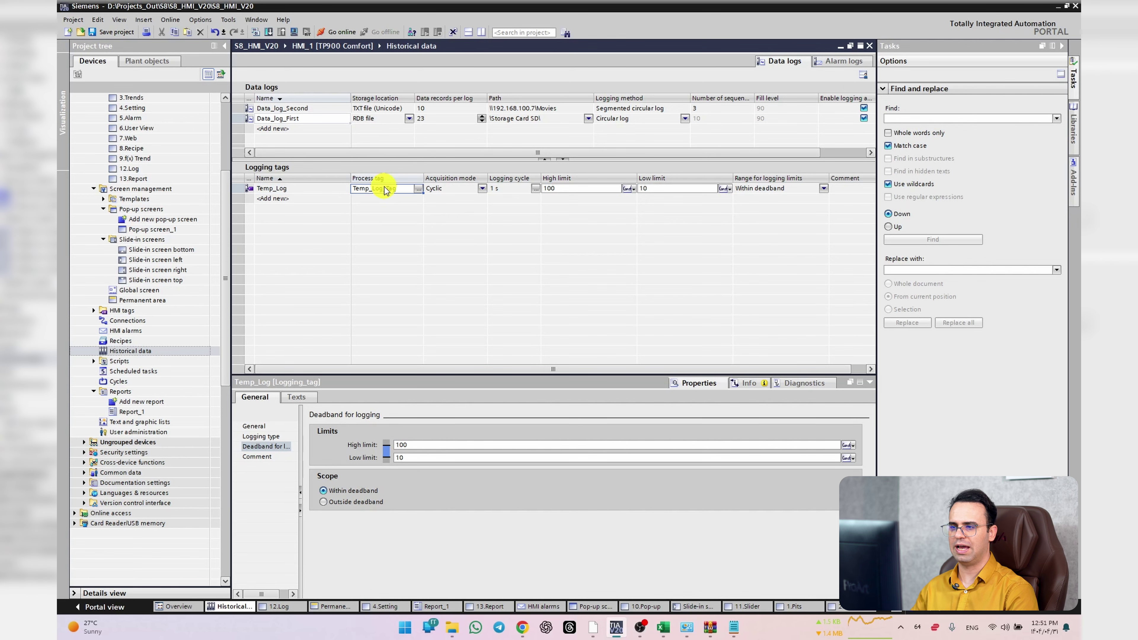
click(482, 189)
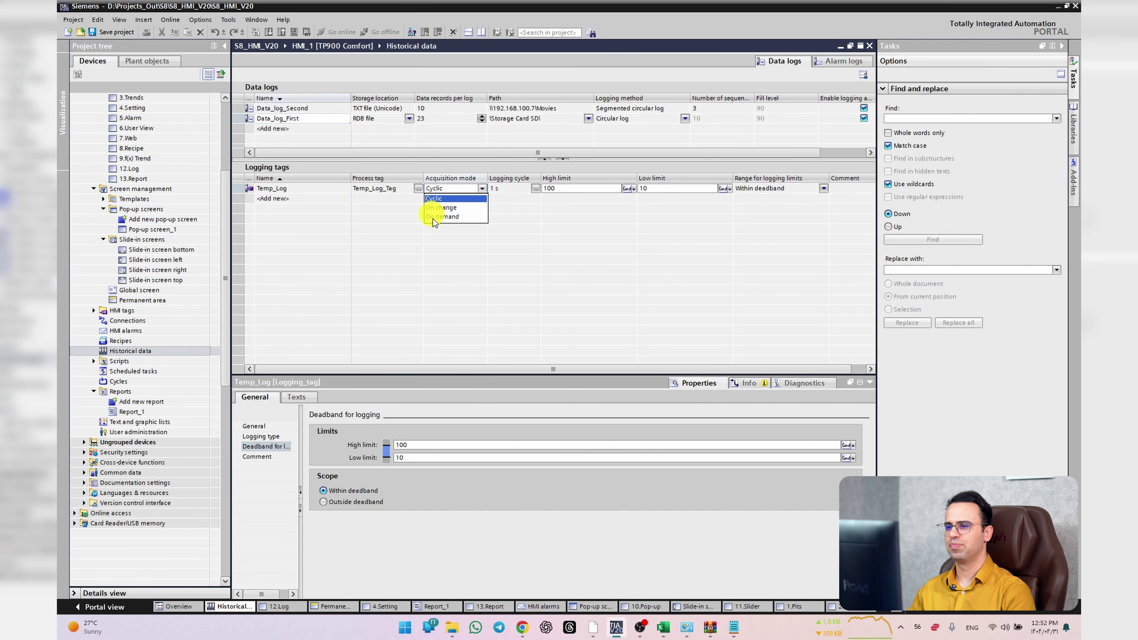
click(585, 245)
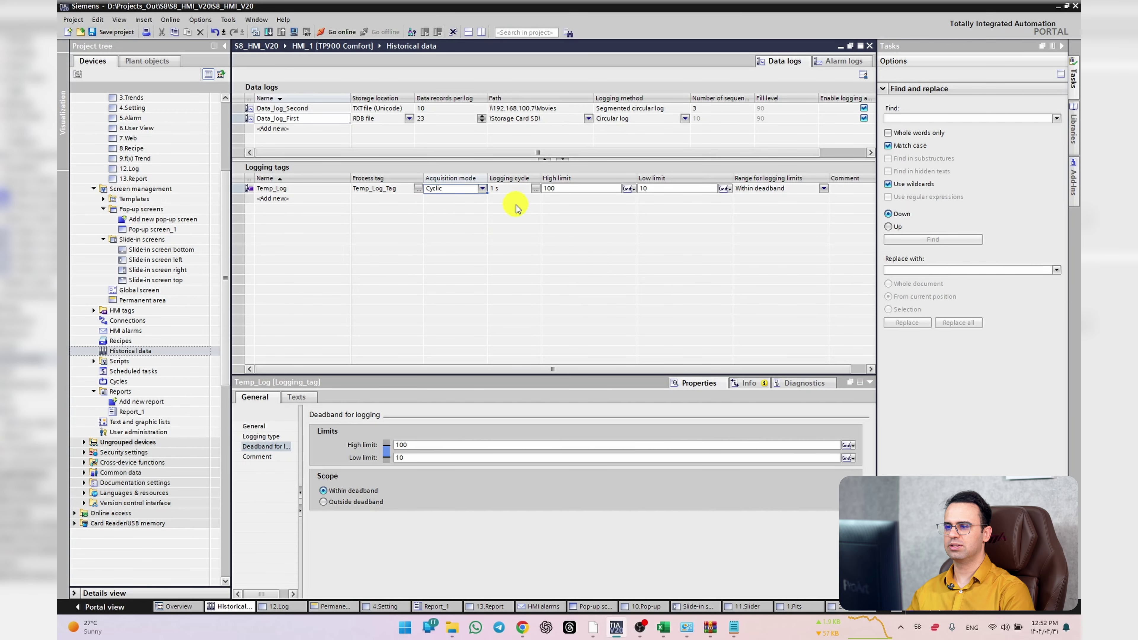
click(538, 191)
click(535, 188)
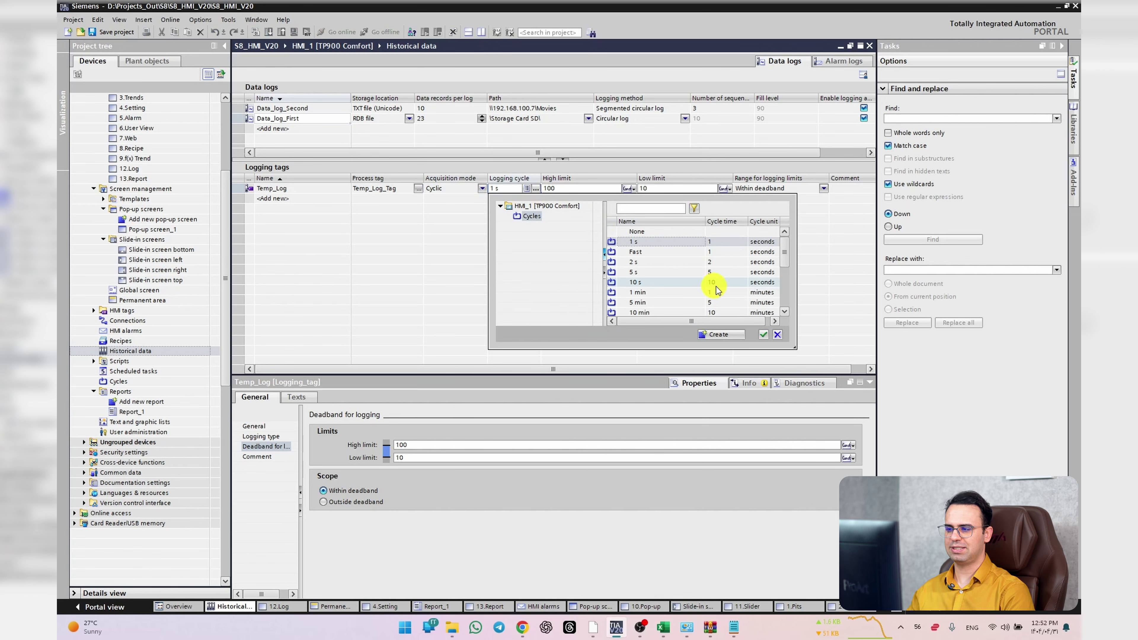
click(473, 247)
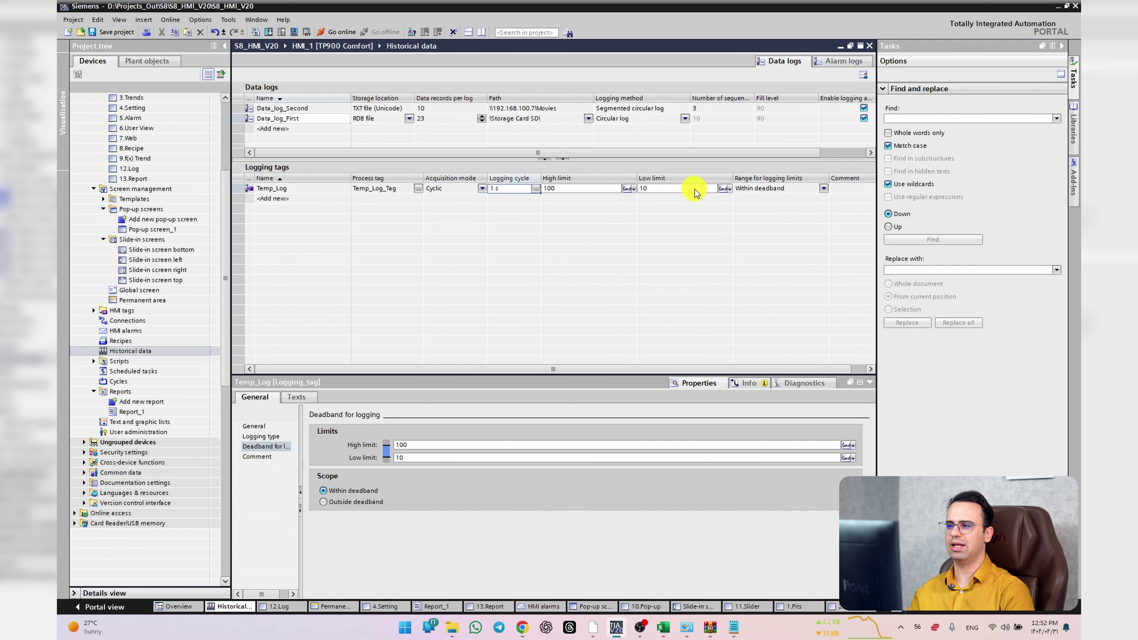
- Examine the source types available for the high limit of the Temp_Log tag
click(633, 192)
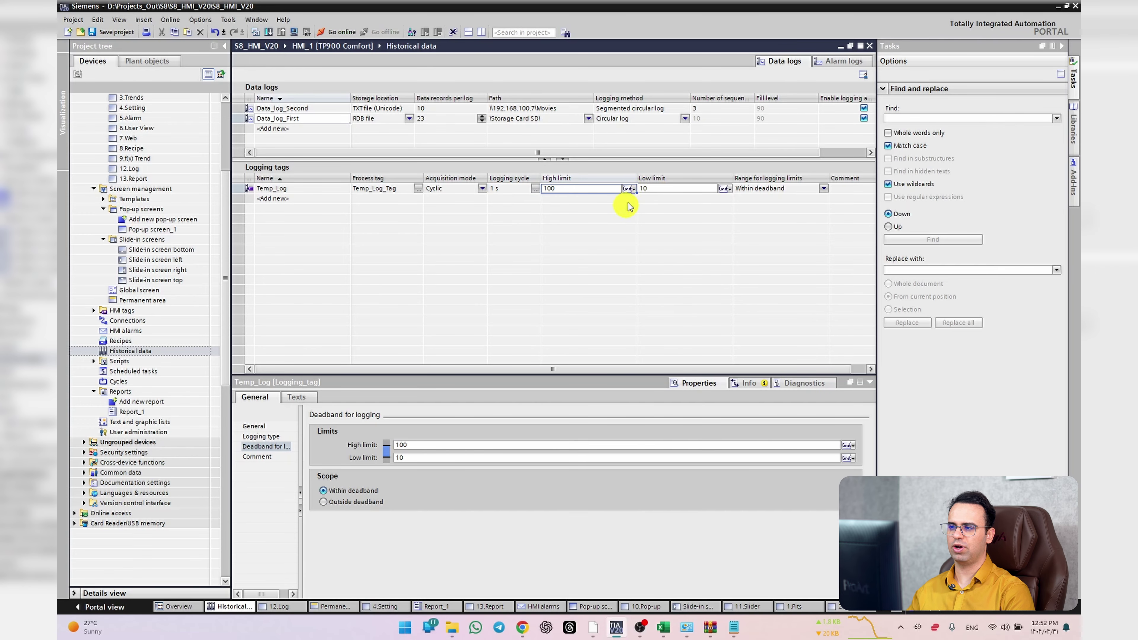
click(635, 190)
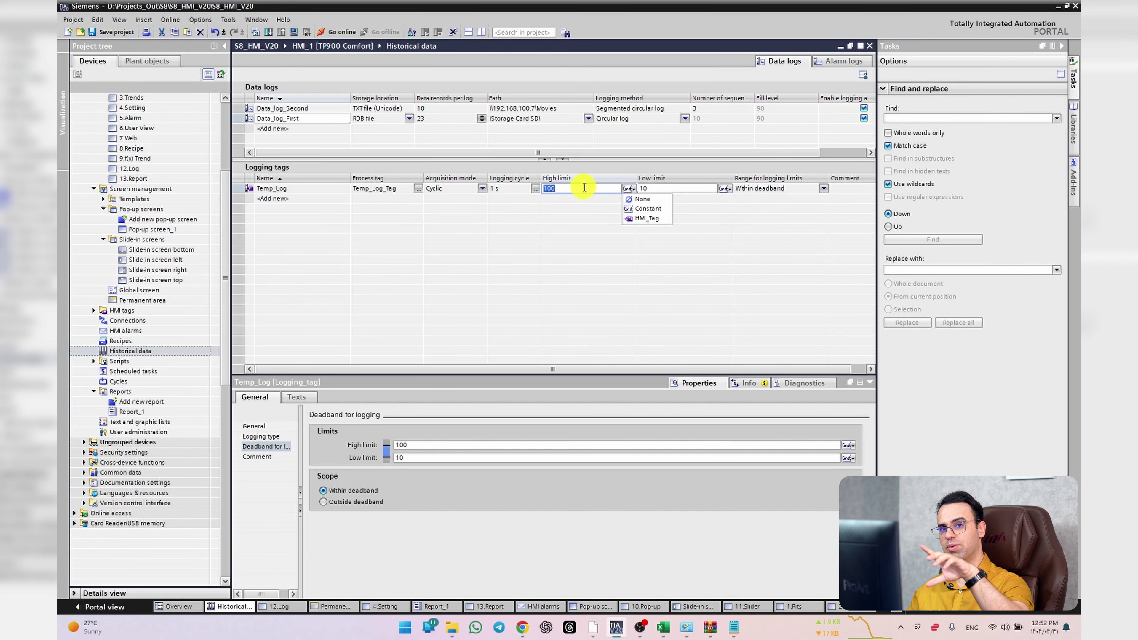
click(585, 267)
- Set the range for logging limits of the Temp_Log tag to Outside deadband
click(817, 190)
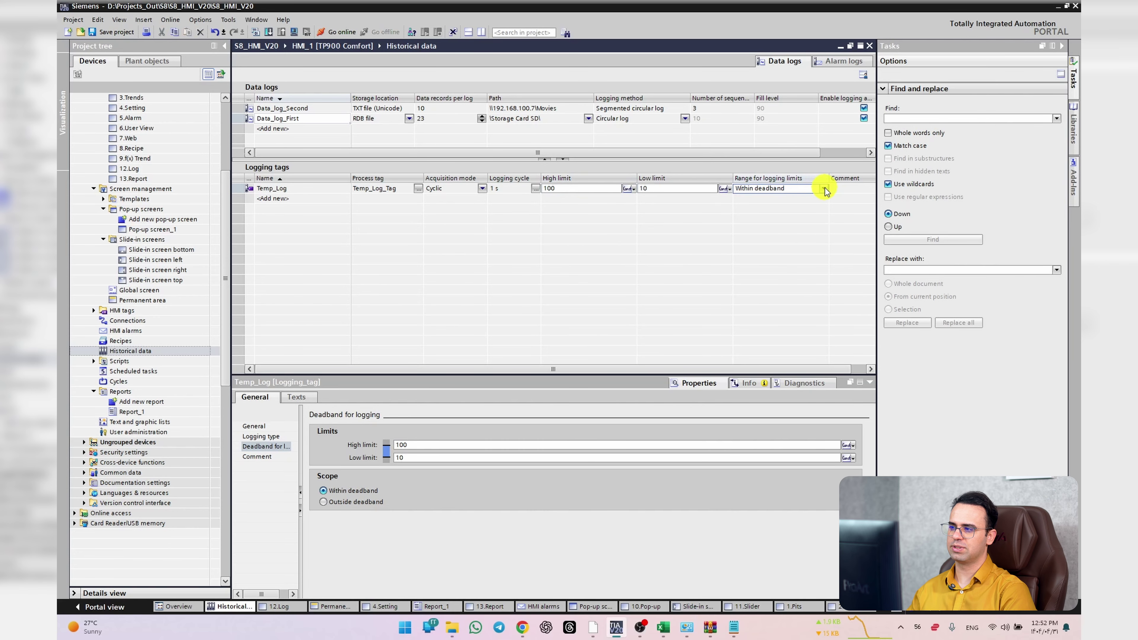
click(825, 189)
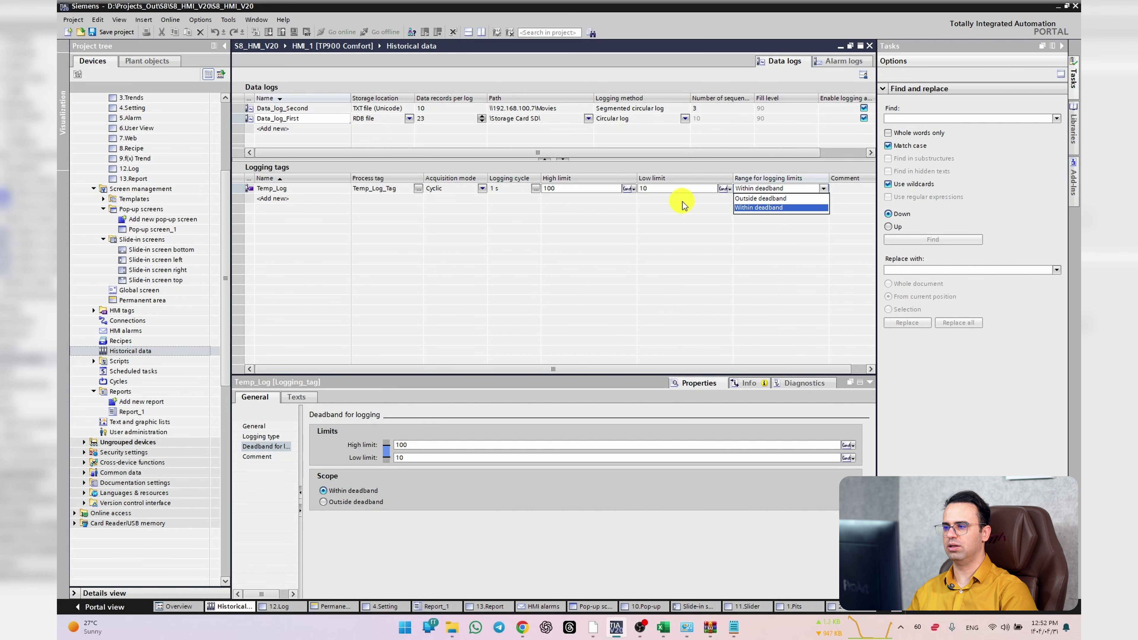
click(761, 198)
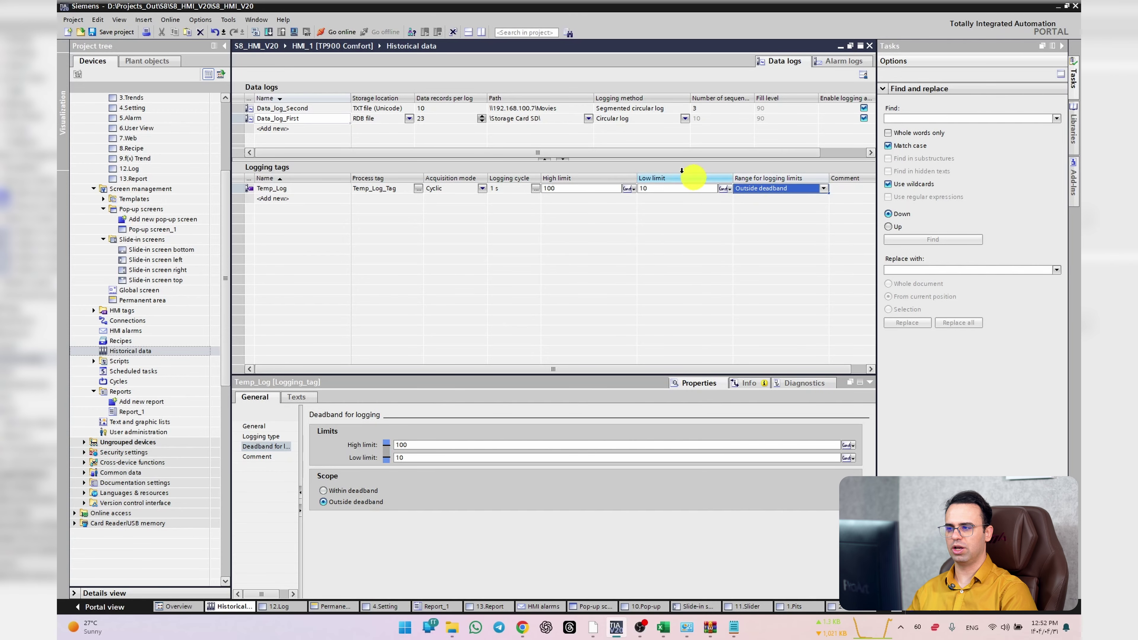
- Set the range for logging limits of the Temp_Log tag to Within deadband and bring up the alarm logs
click(767, 194)
click(775, 193)
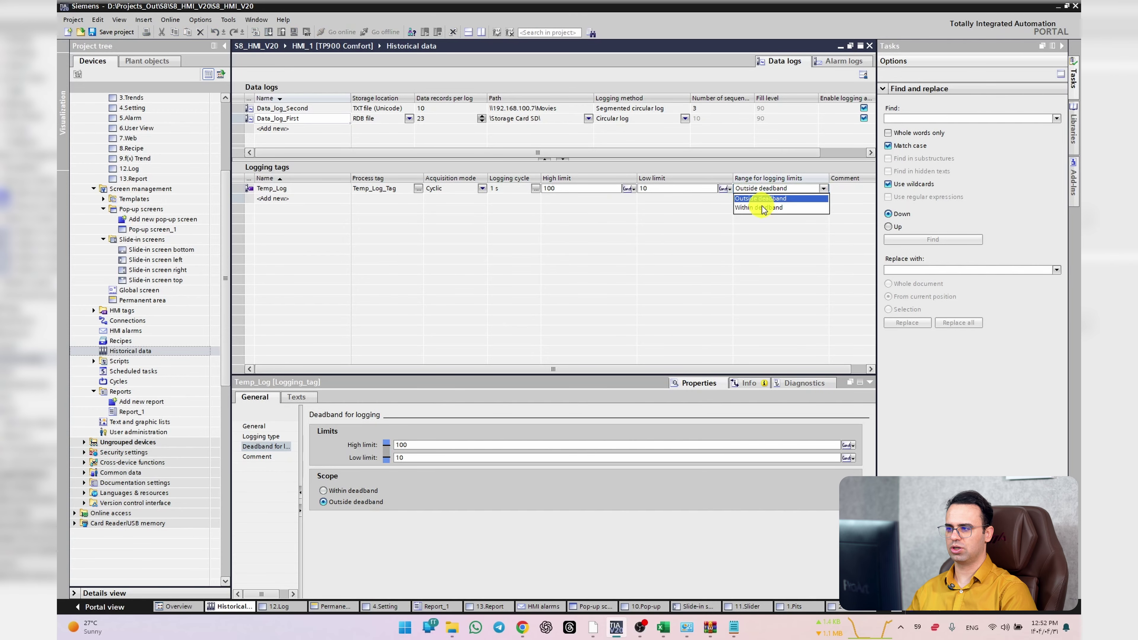
click(757, 208)
click(317, 191)
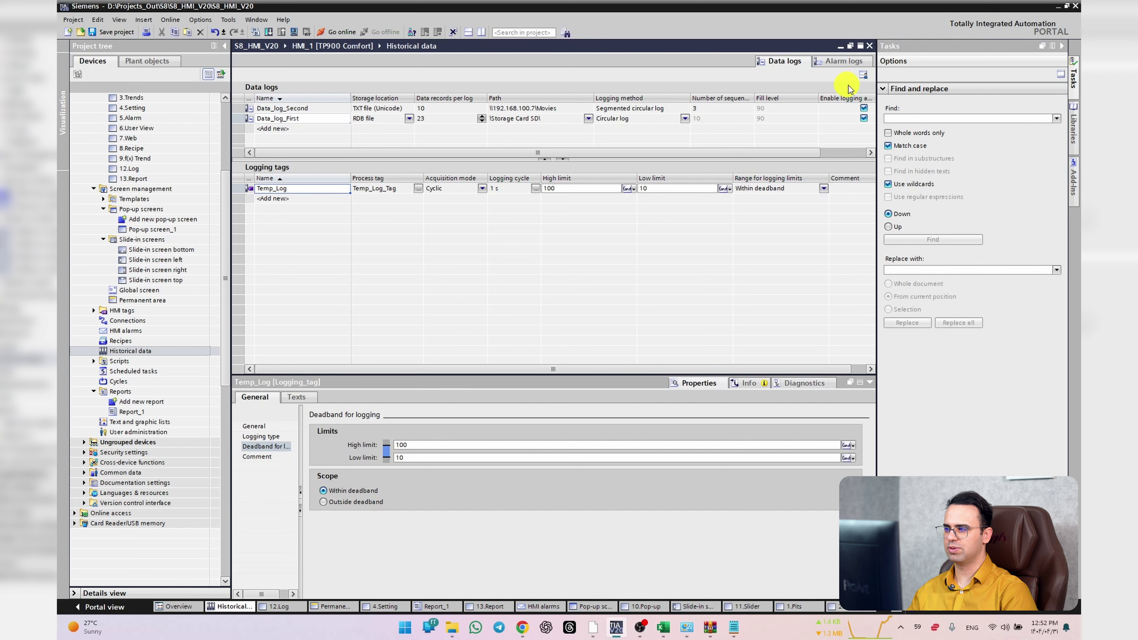
click(852, 64)
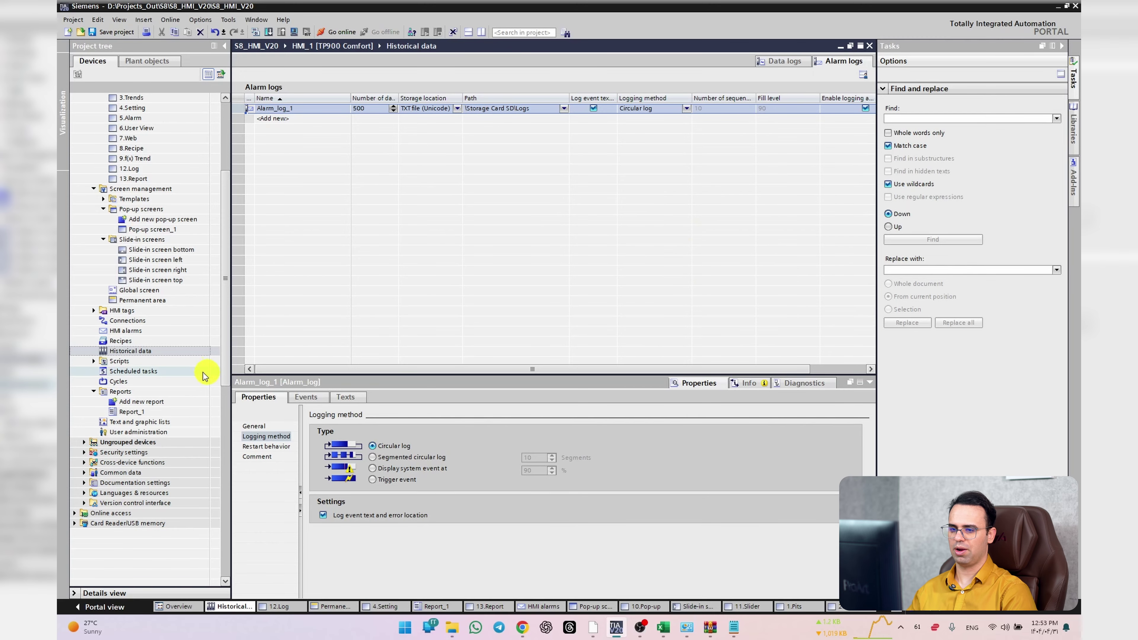
- Open the 12.Log screen and examine the process tags assigned to its two sliders
scroll(229, 176, up, 3)
scroll(229, 176, up, 3)
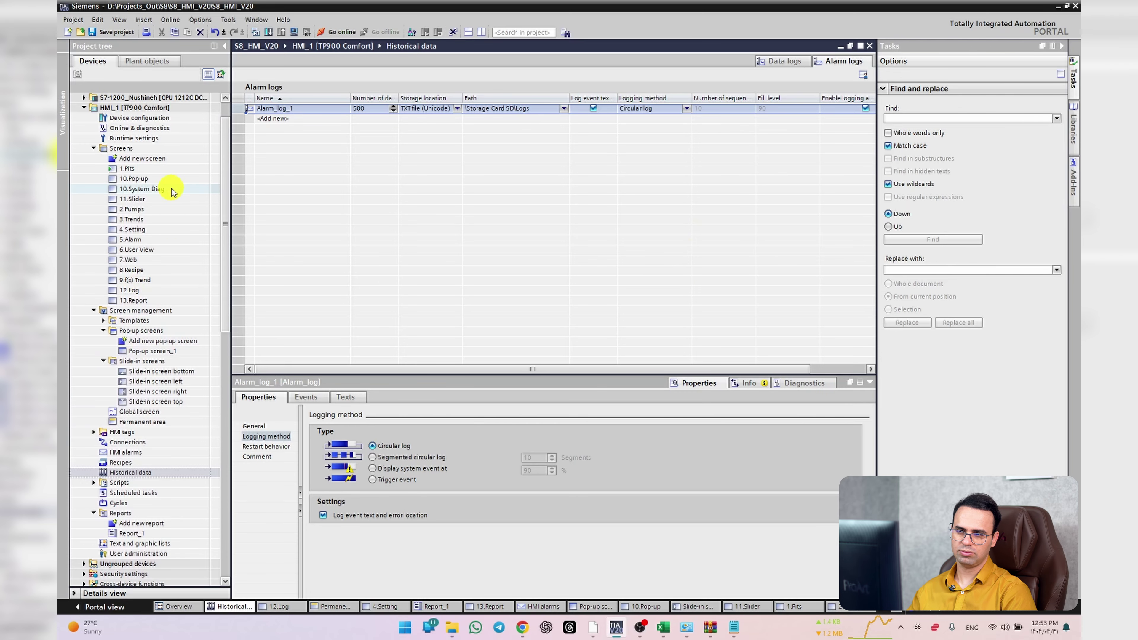
double_click(149, 291)
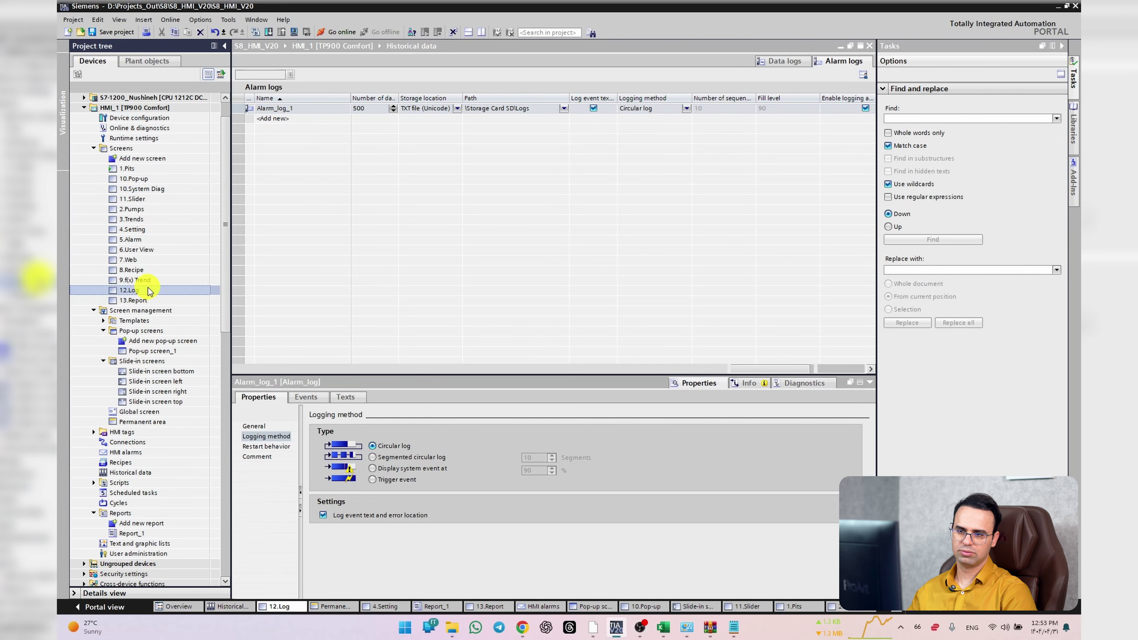
click(339, 191)
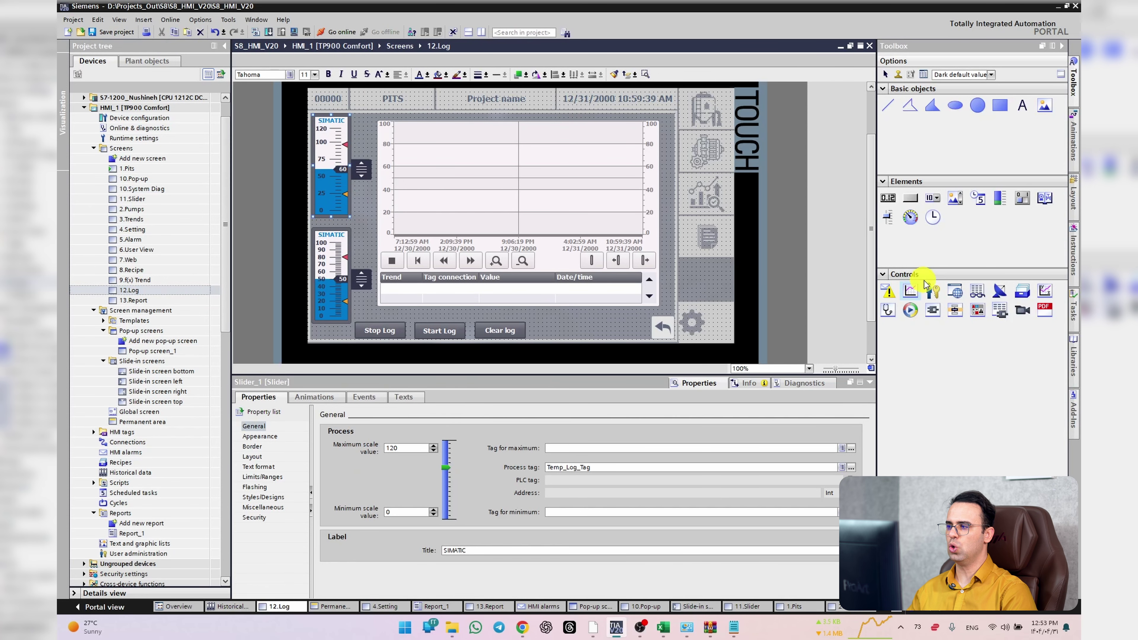
drag(603, 467, 485, 479)
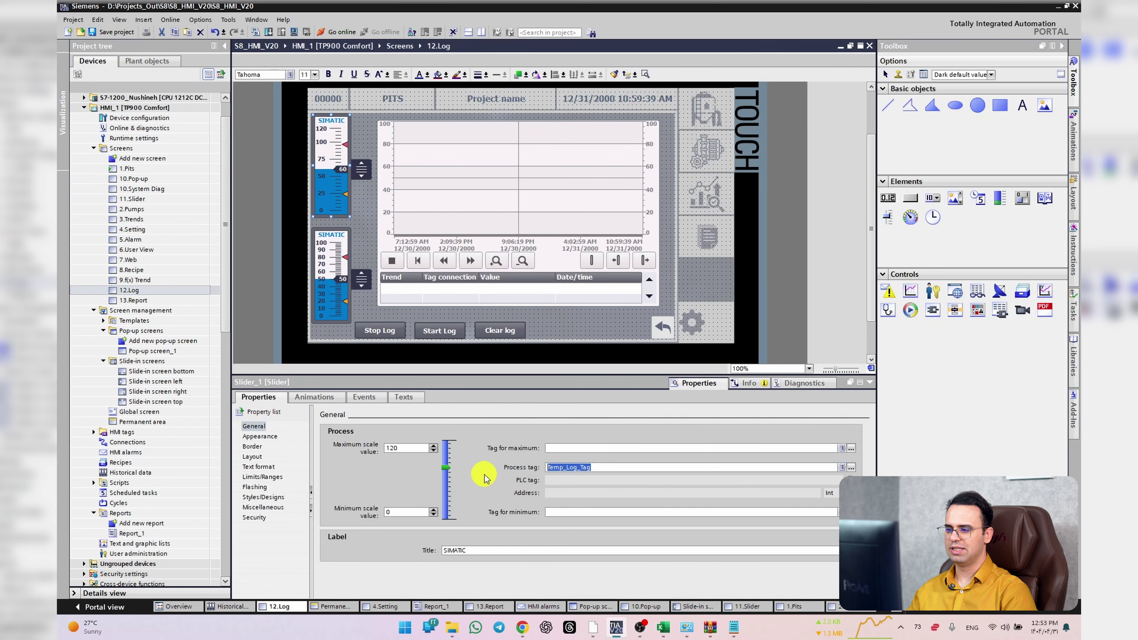
click(343, 287)
drag(600, 468, 509, 464)
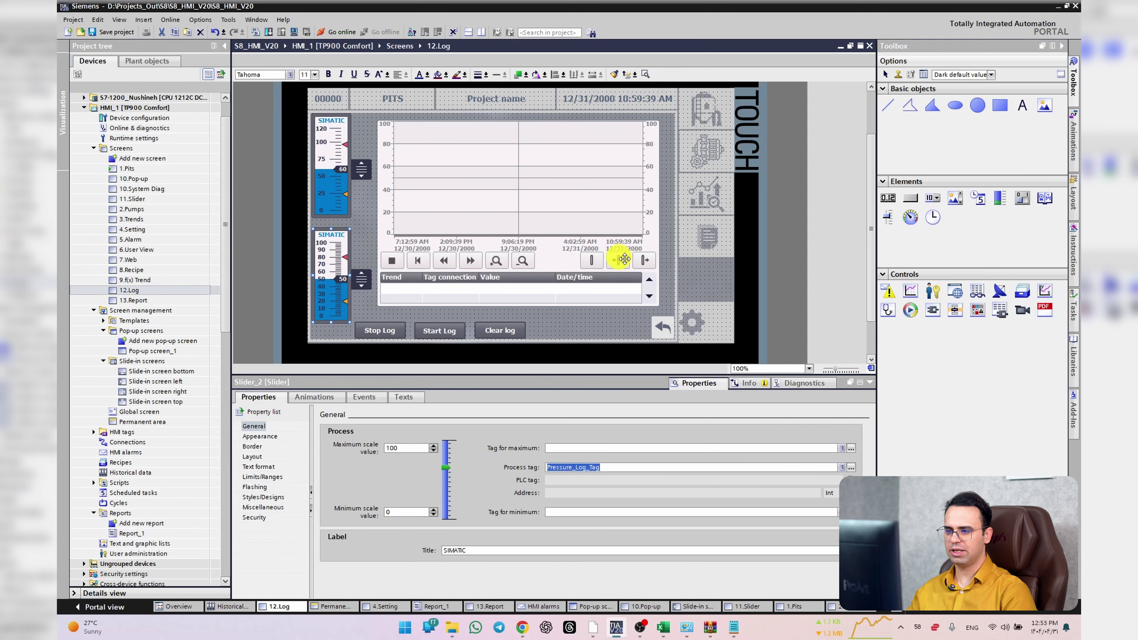
- Widen the trend type and source settings columns of the trend view and select Data log as the type of Trend_1
click(600, 187)
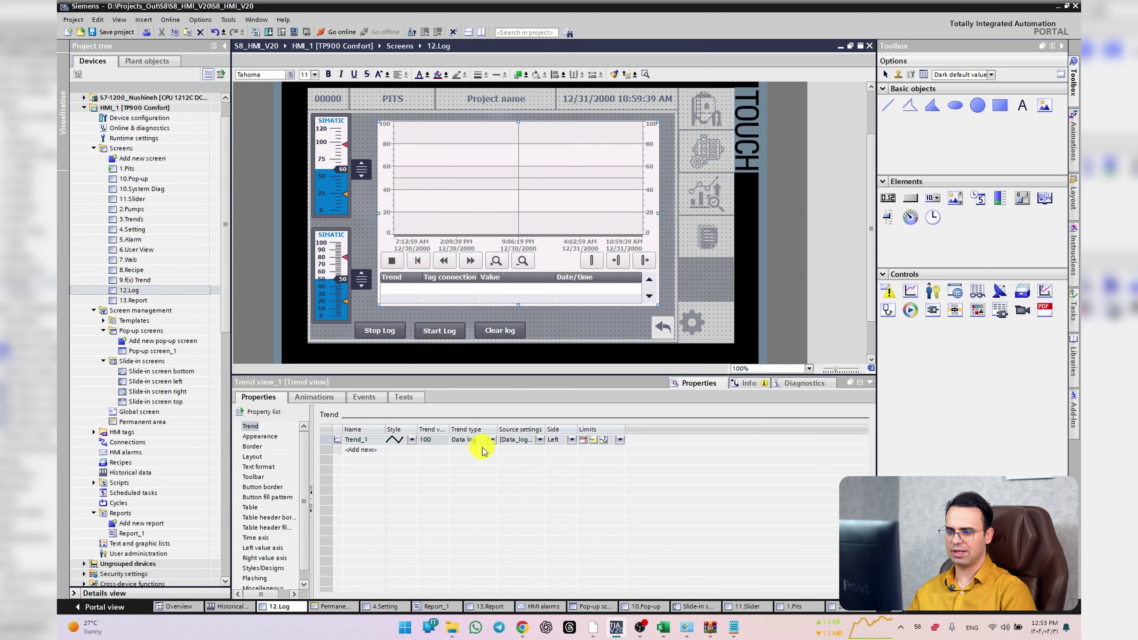
double_click(543, 426)
drag(498, 429, 520, 429)
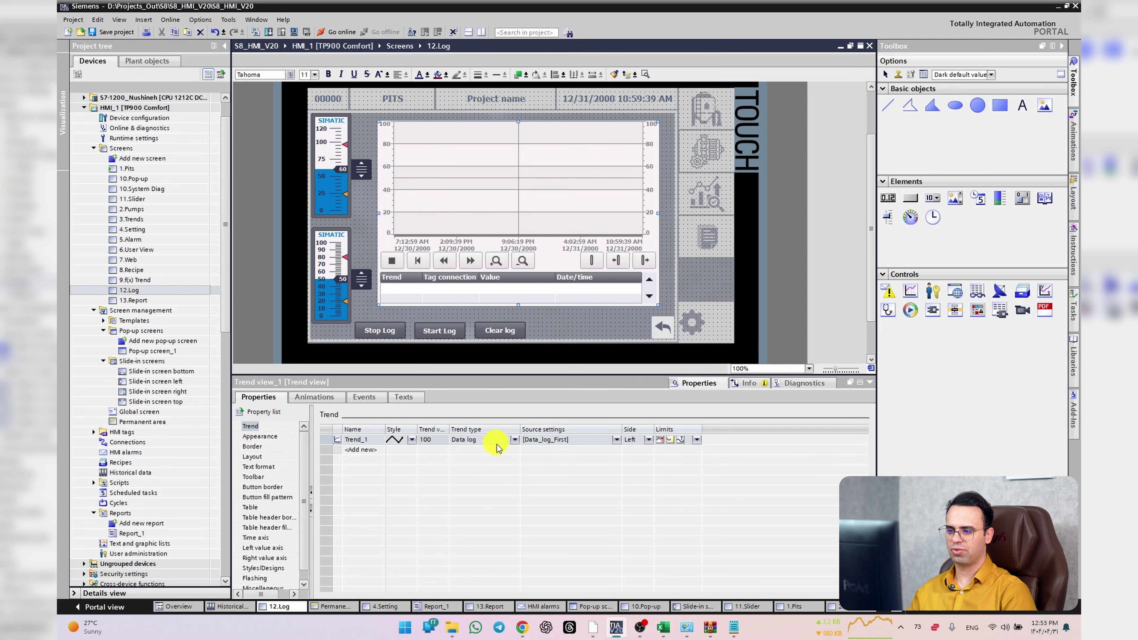
click(515, 440)
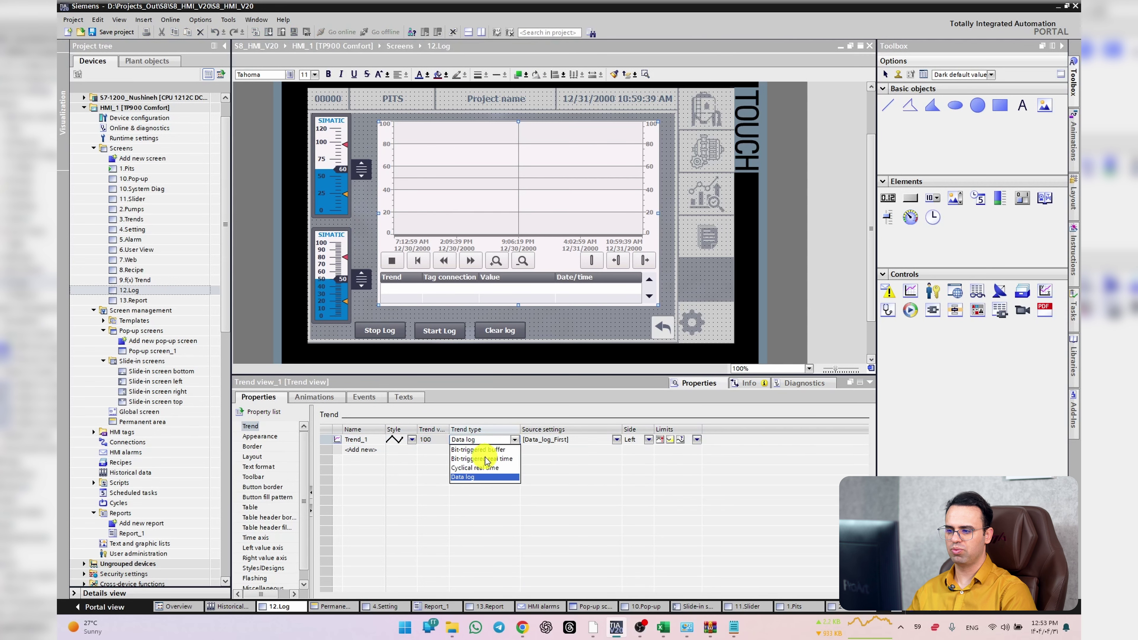
click(475, 478)
- Examine the data log and process values set as the data source of Trend_1
click(569, 444)
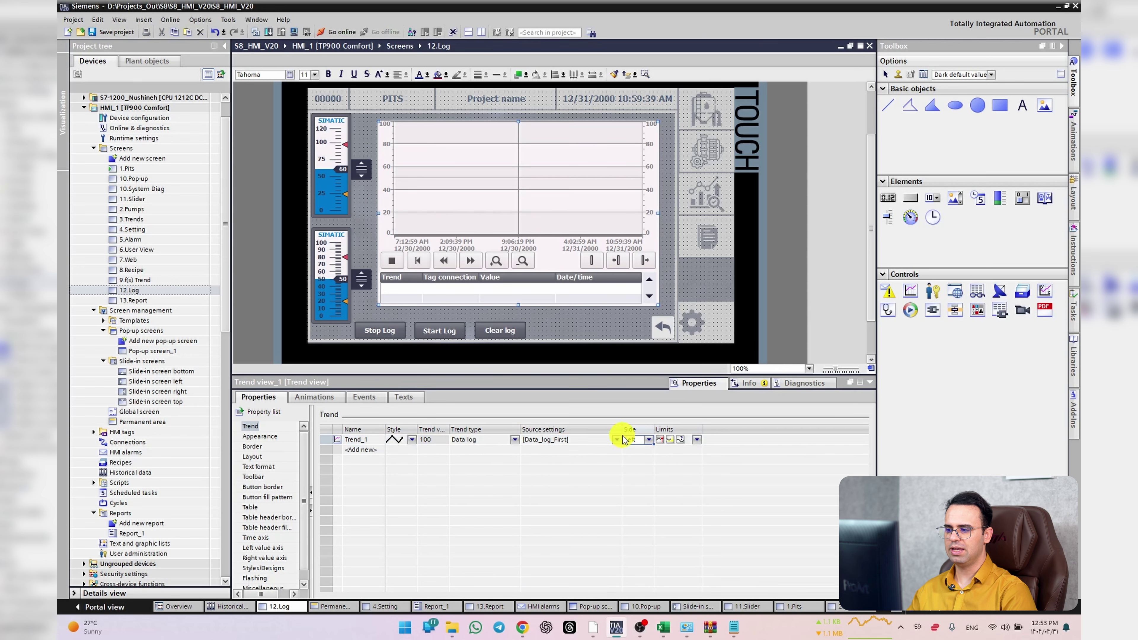
click(616, 440)
click(617, 440)
click(616, 440)
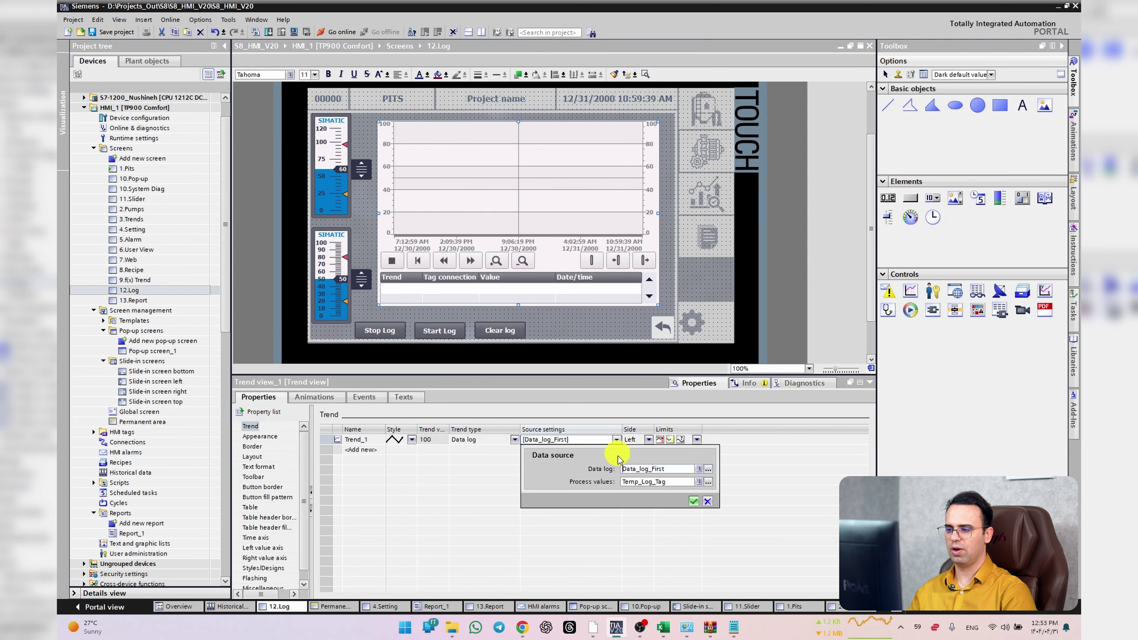
drag(681, 482, 590, 483)
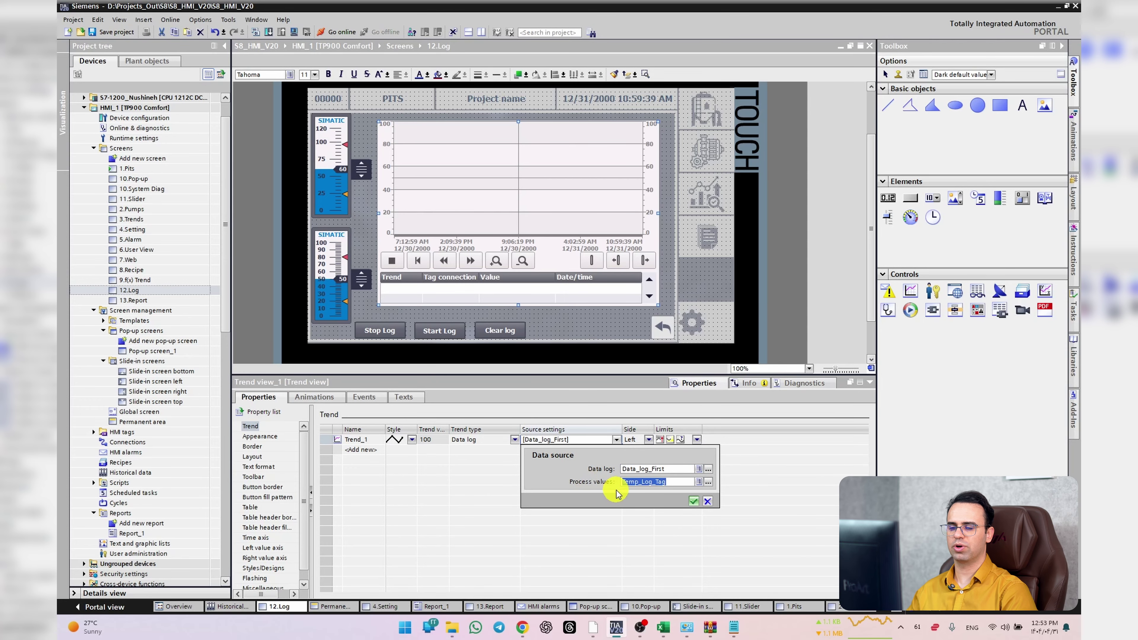
click(794, 483)
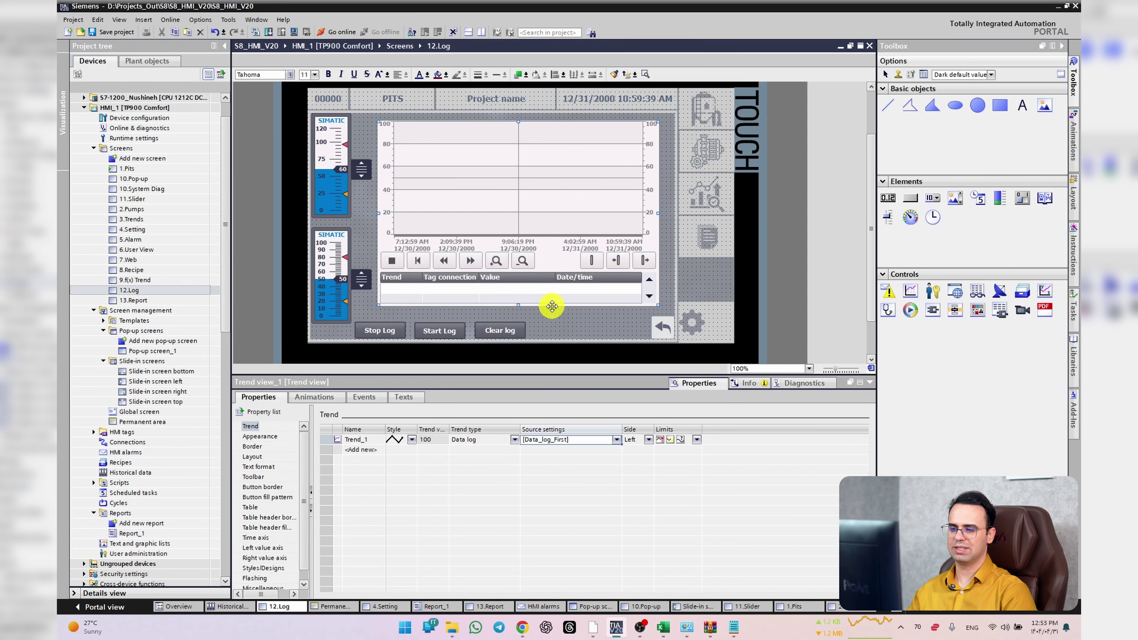
- Replace the StopLogging function on the release event of the Stop Log button with ArchiveLogFile
click(381, 331)
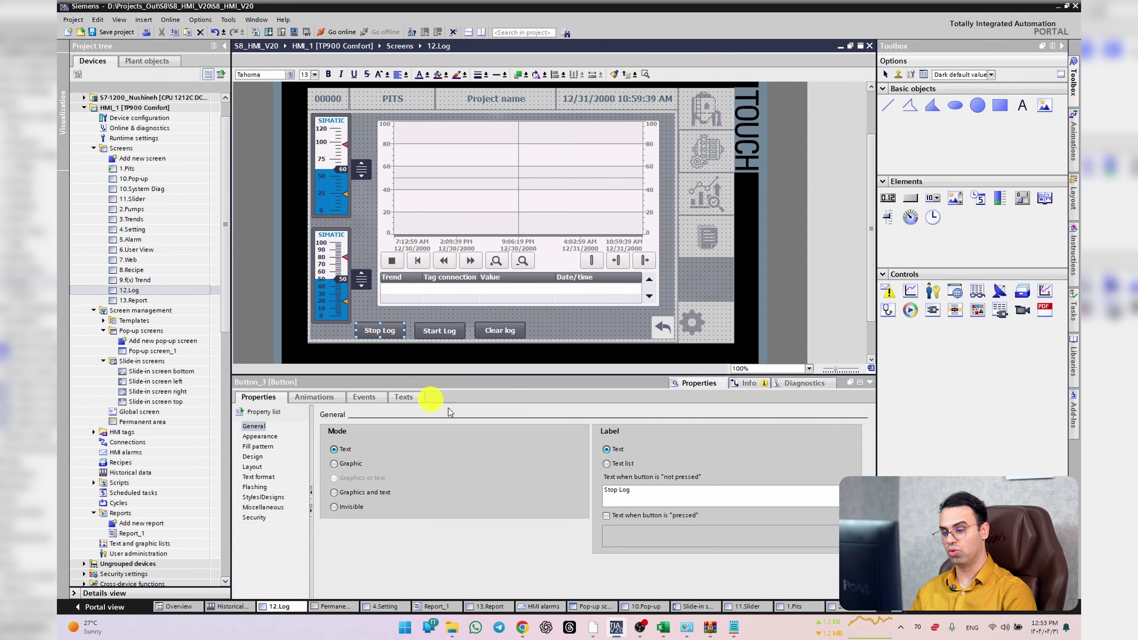
click(365, 397)
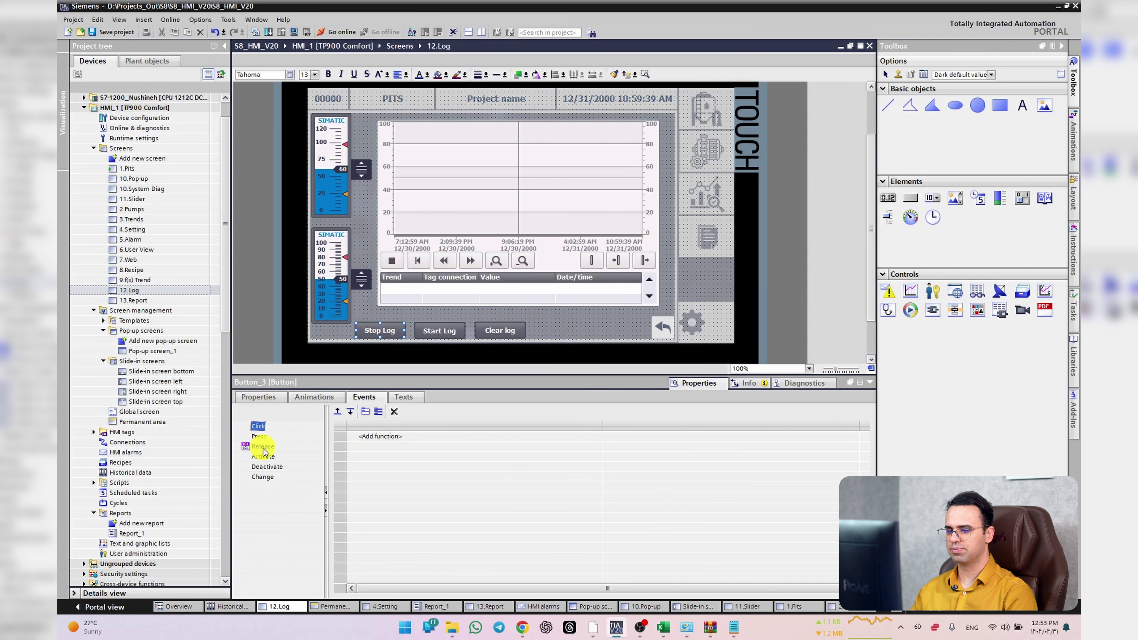
click(263, 447)
click(419, 437)
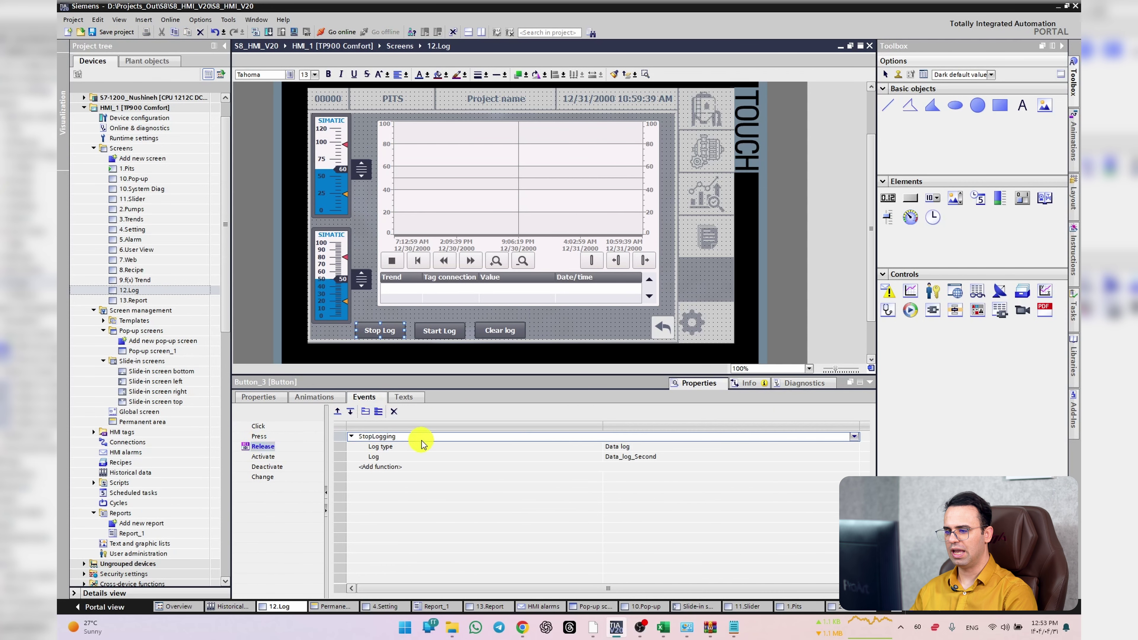
click(856, 437)
scroll(437, 483, down, 3)
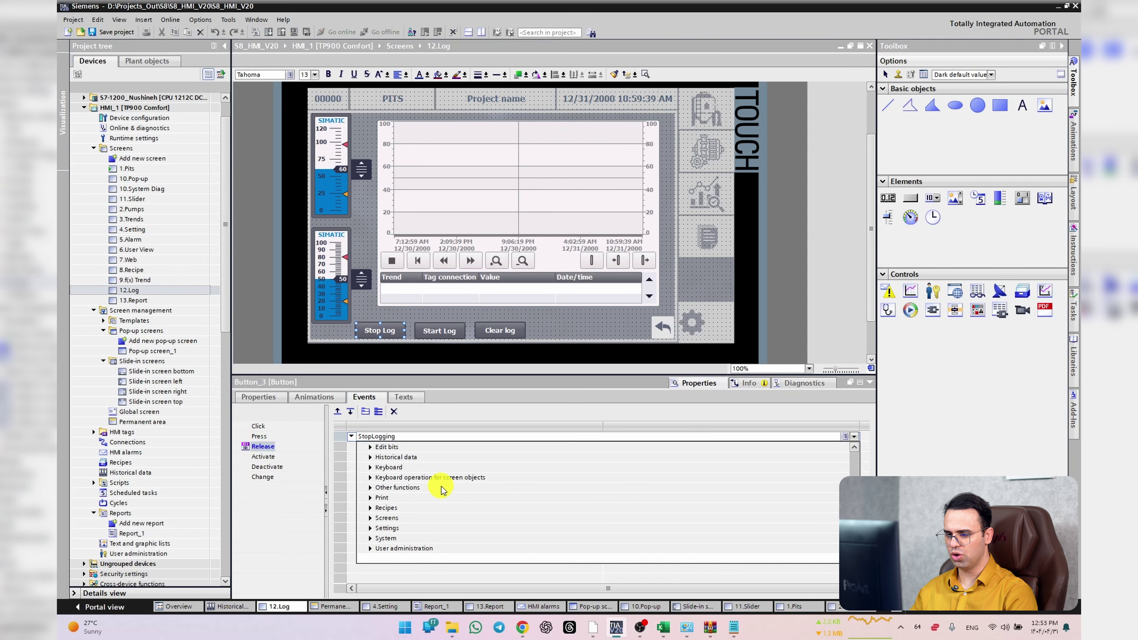
click(371, 488)
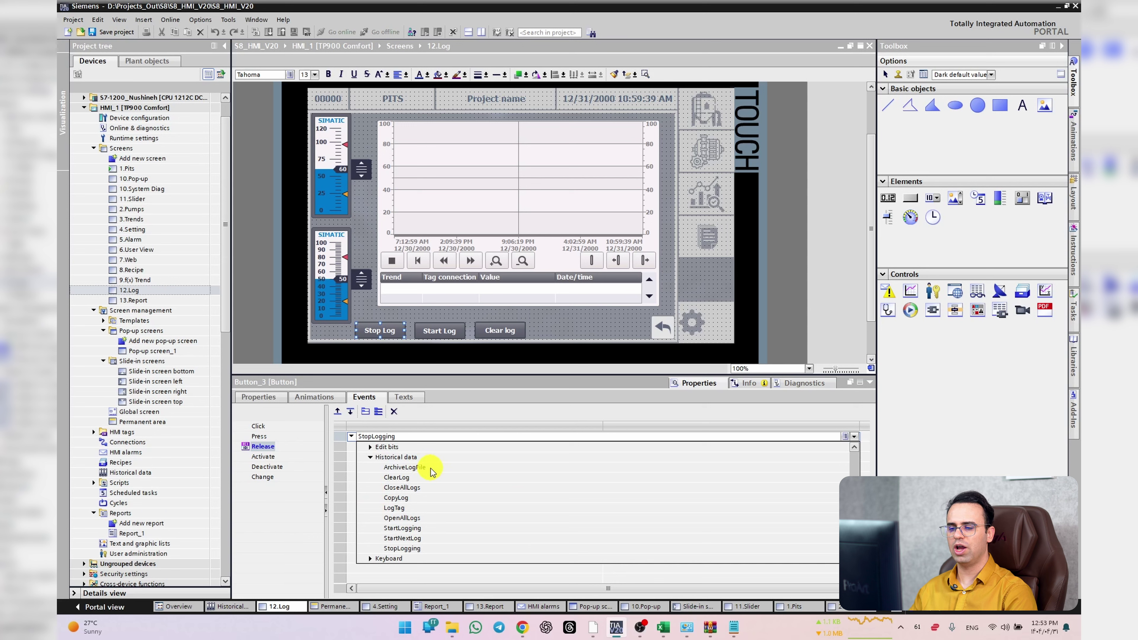
click(401, 467)
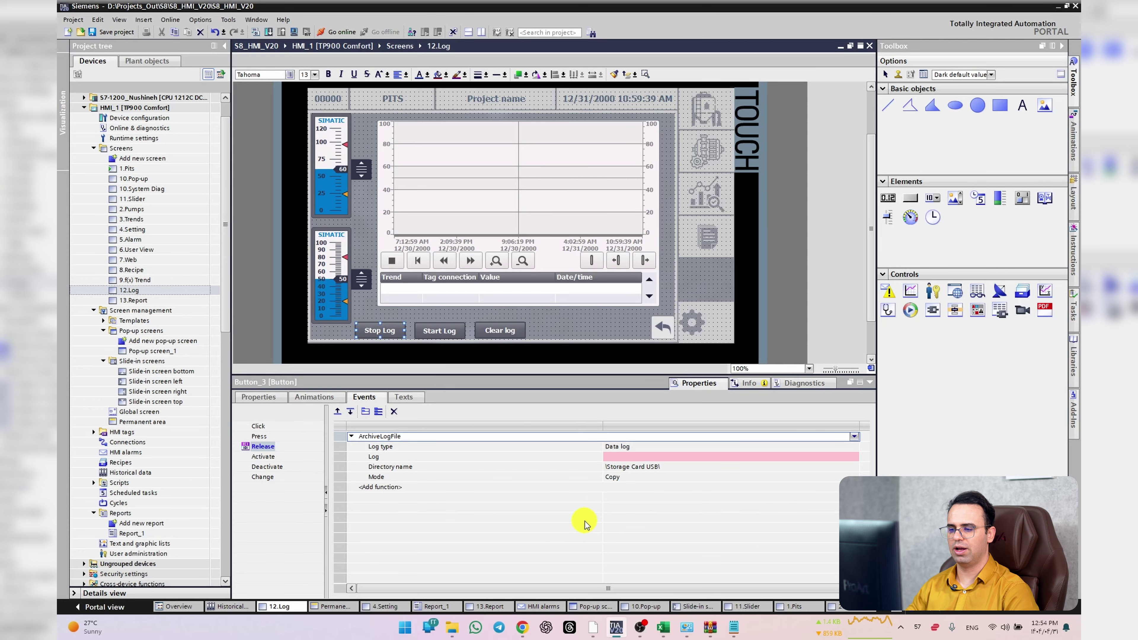
- Examine the log, directory name and log type parameters of ArchiveLogFile and the other historical data functions available
click(756, 457)
click(776, 469)
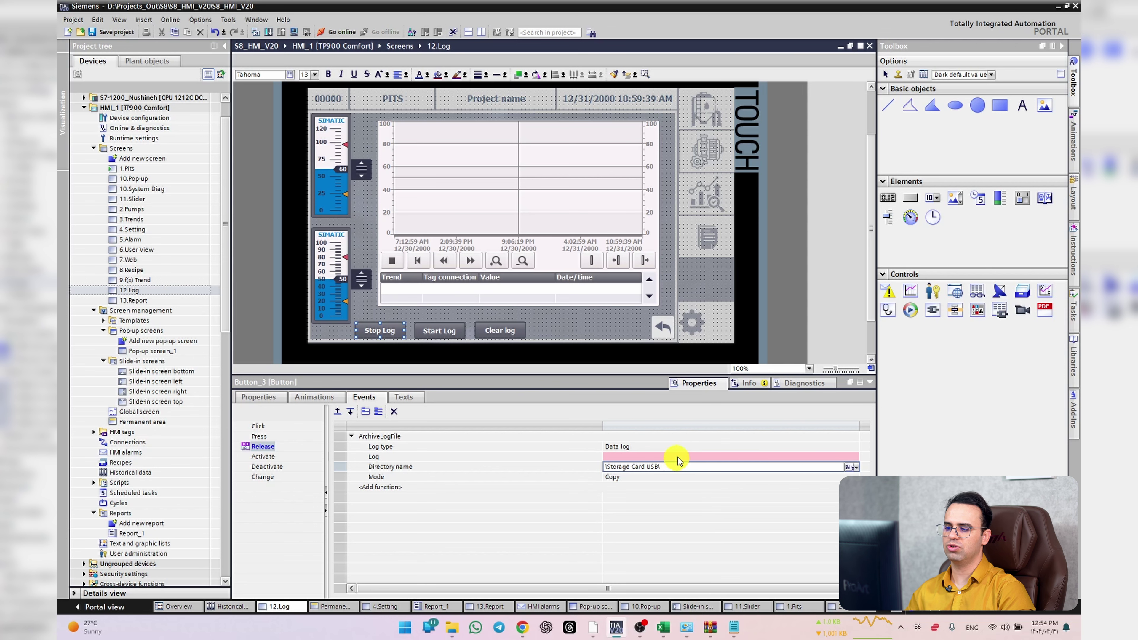
click(680, 446)
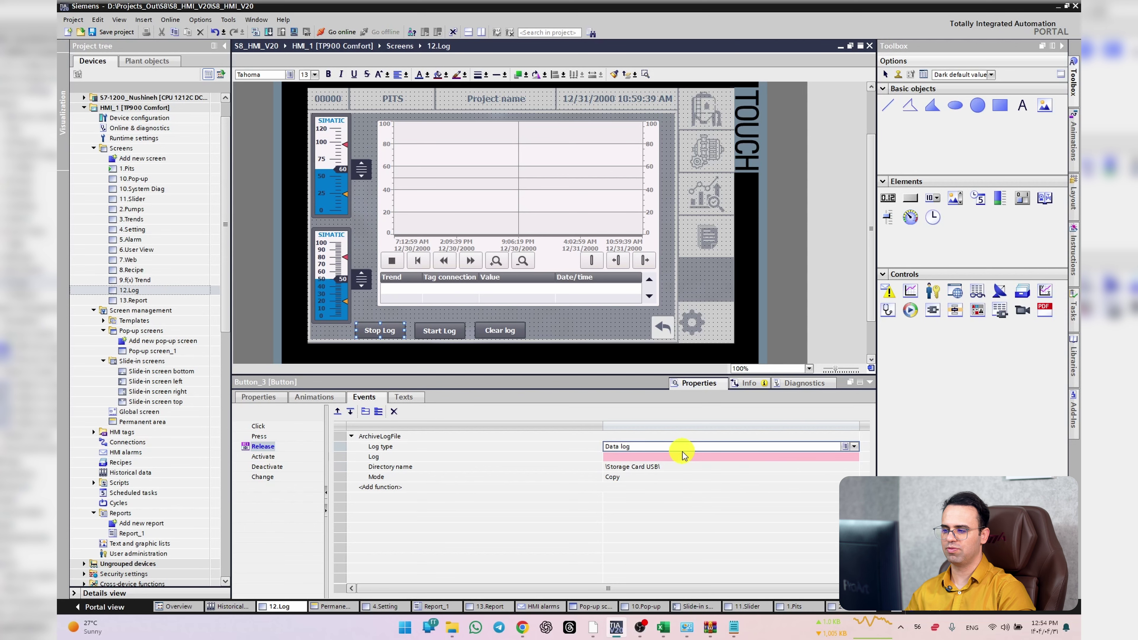
click(388, 436)
click(855, 436)
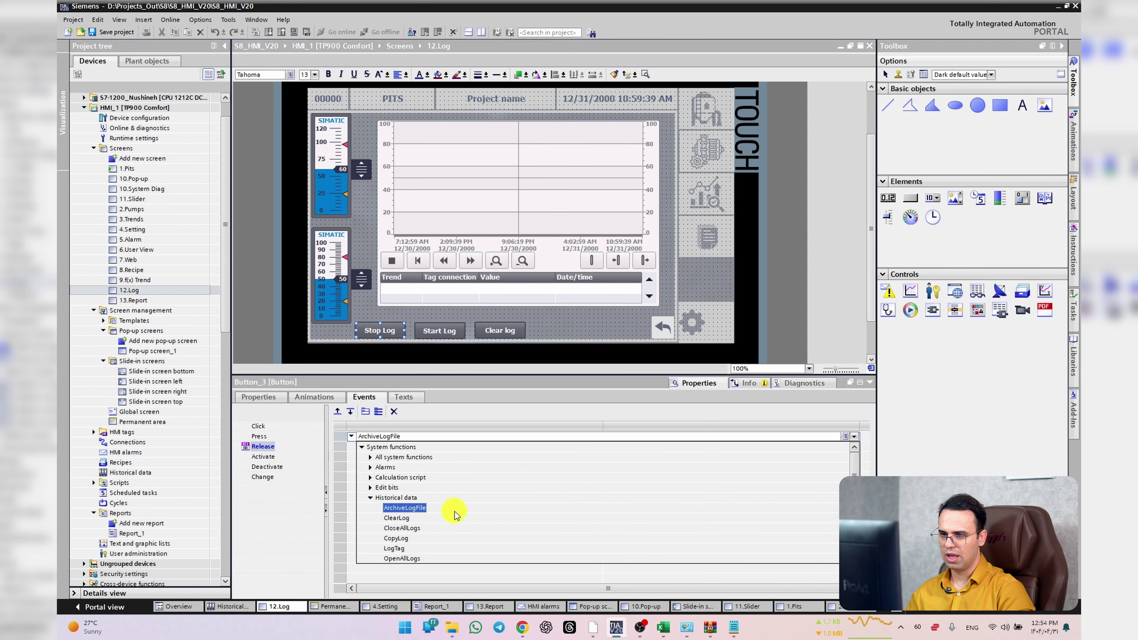
scroll(408, 511, down, 1)
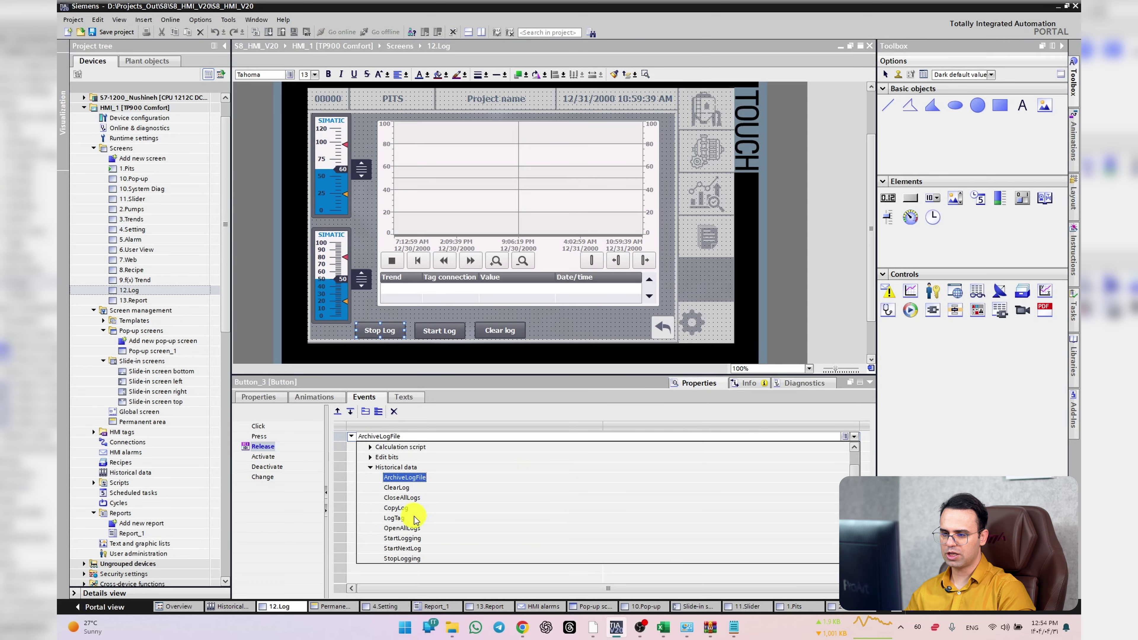
- Examine the parameters of the Clear log button's release function and the alternative historical data functions
click(500, 330)
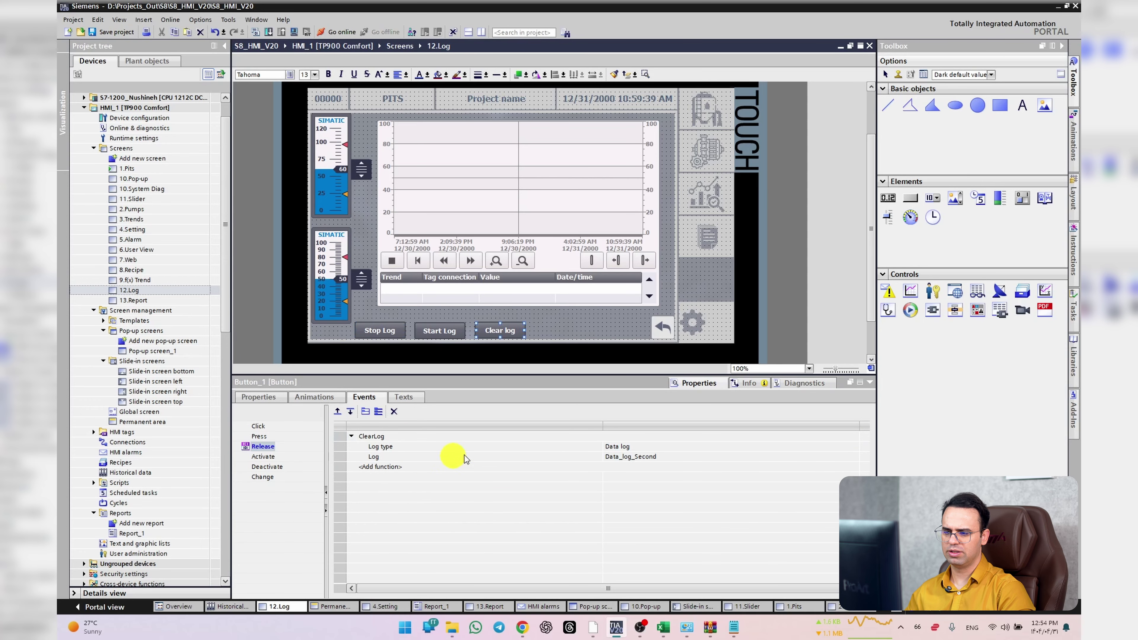
click(613, 447)
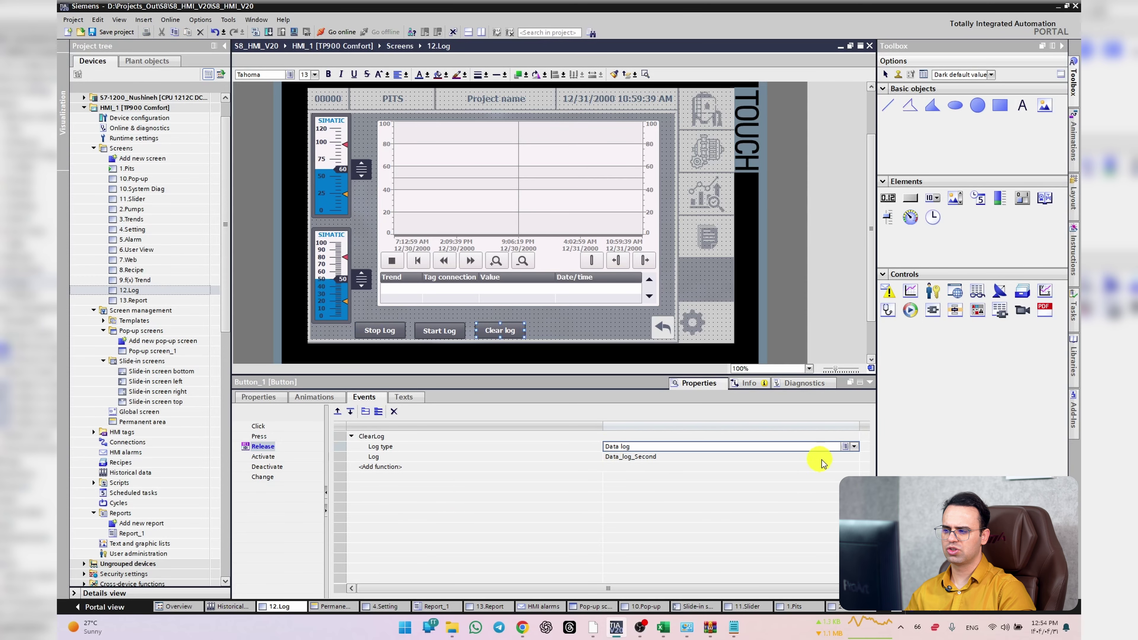
click(778, 457)
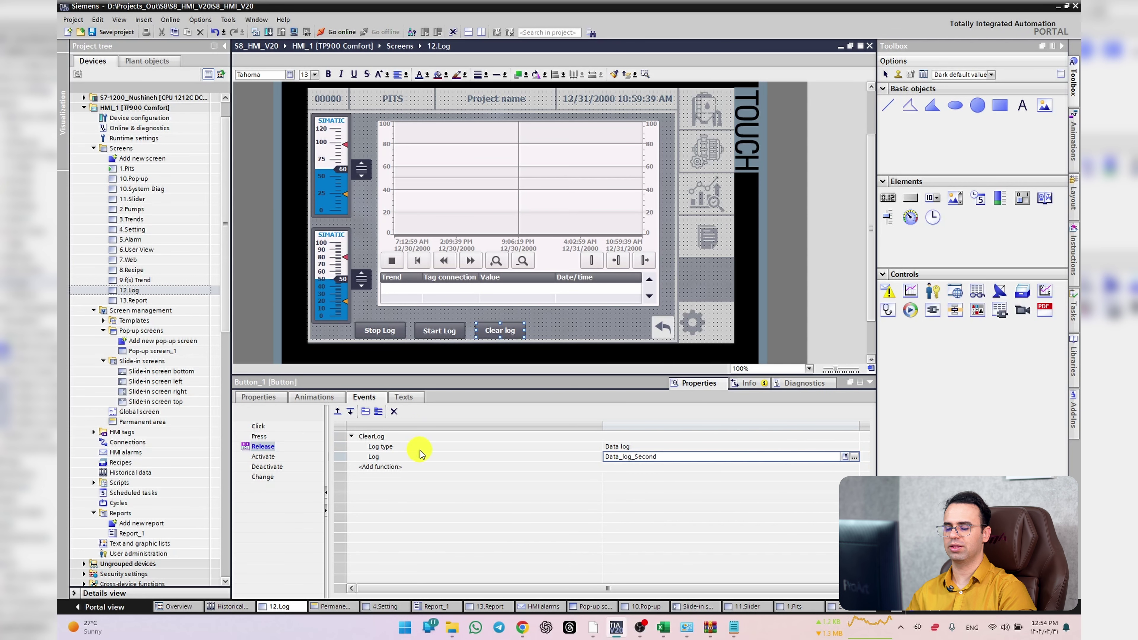
click(436, 436)
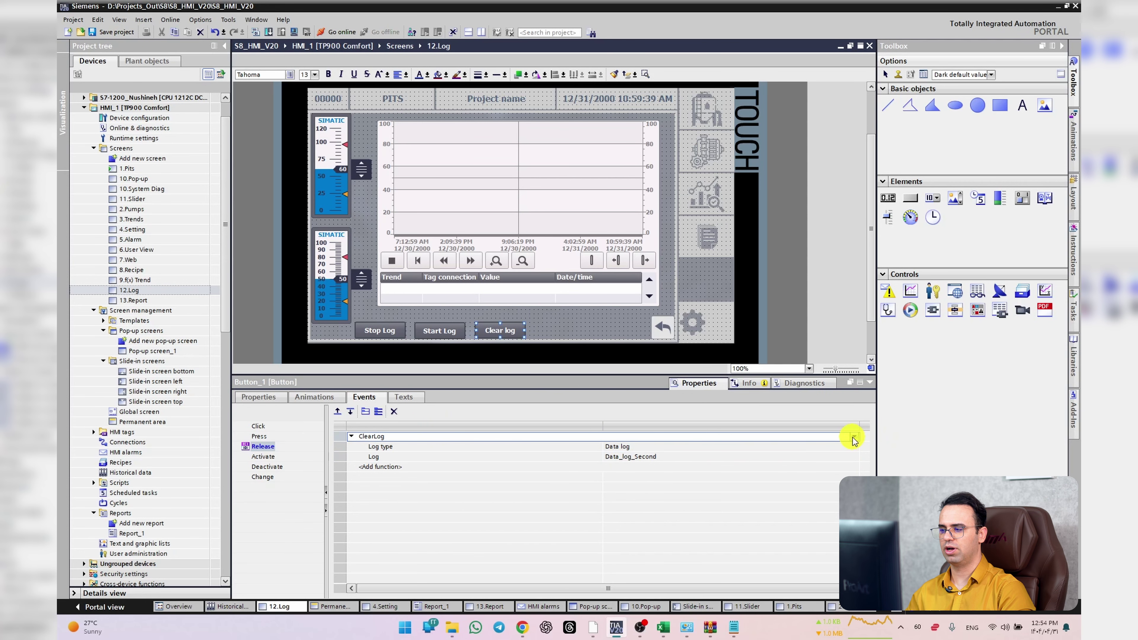
click(854, 439)
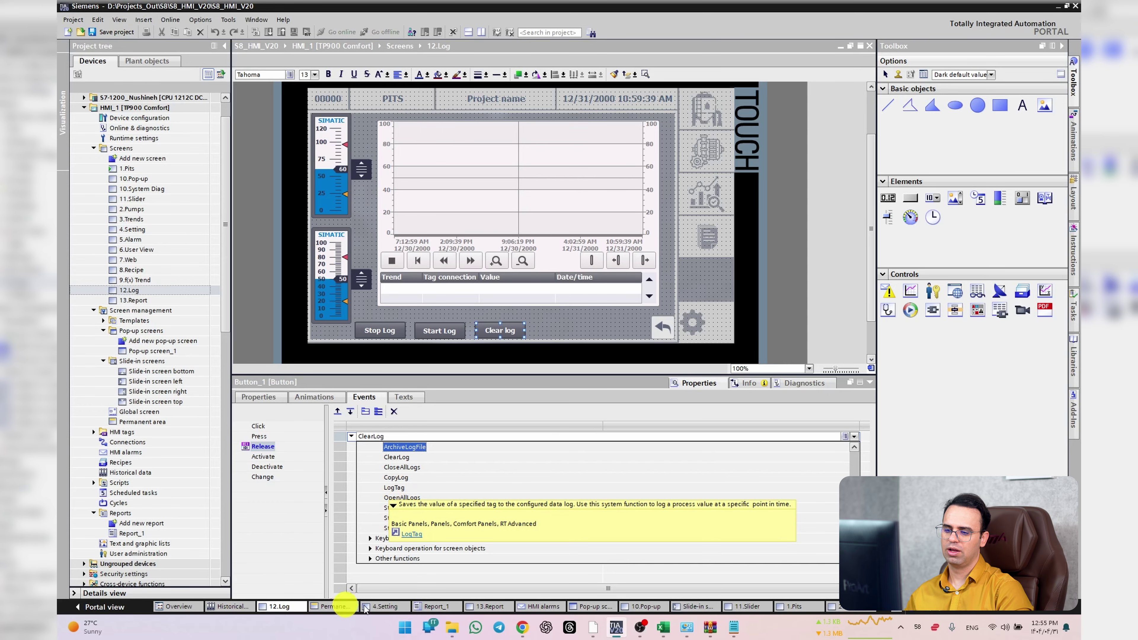
- Review the data logs in the historical data and bring up the 13.Report screen
click(226, 607)
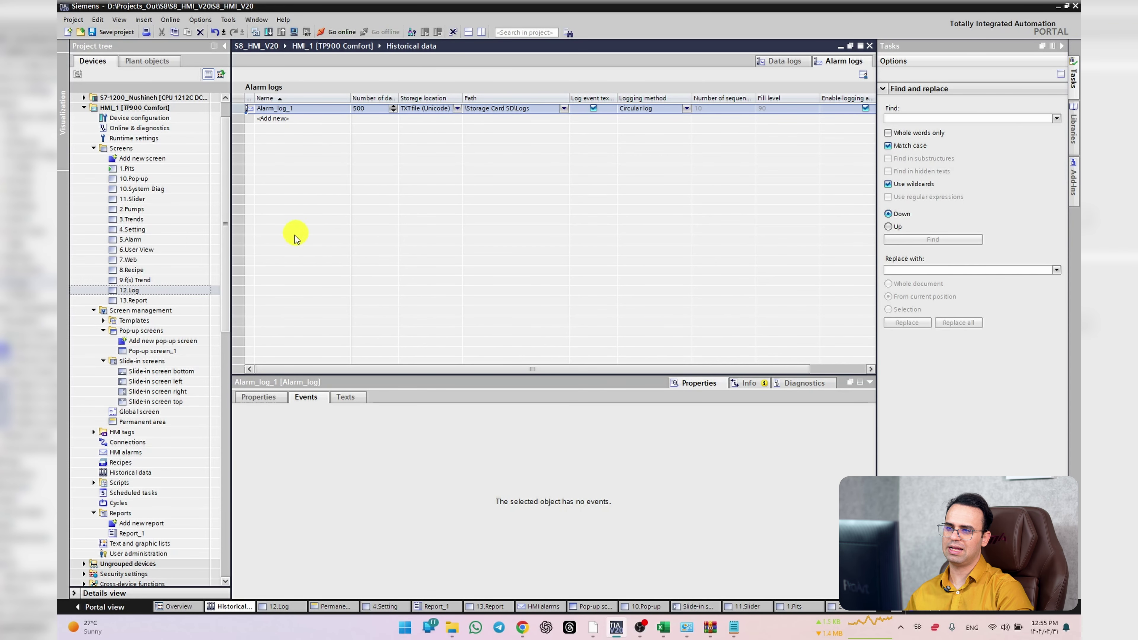
click(785, 61)
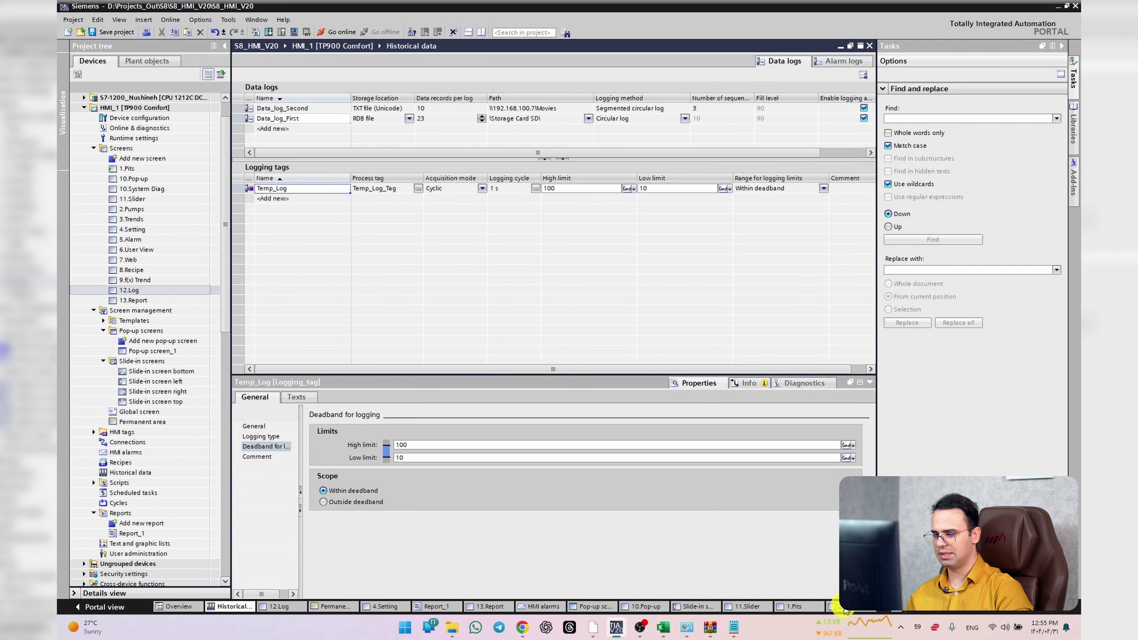
click(435, 606)
click(488, 606)
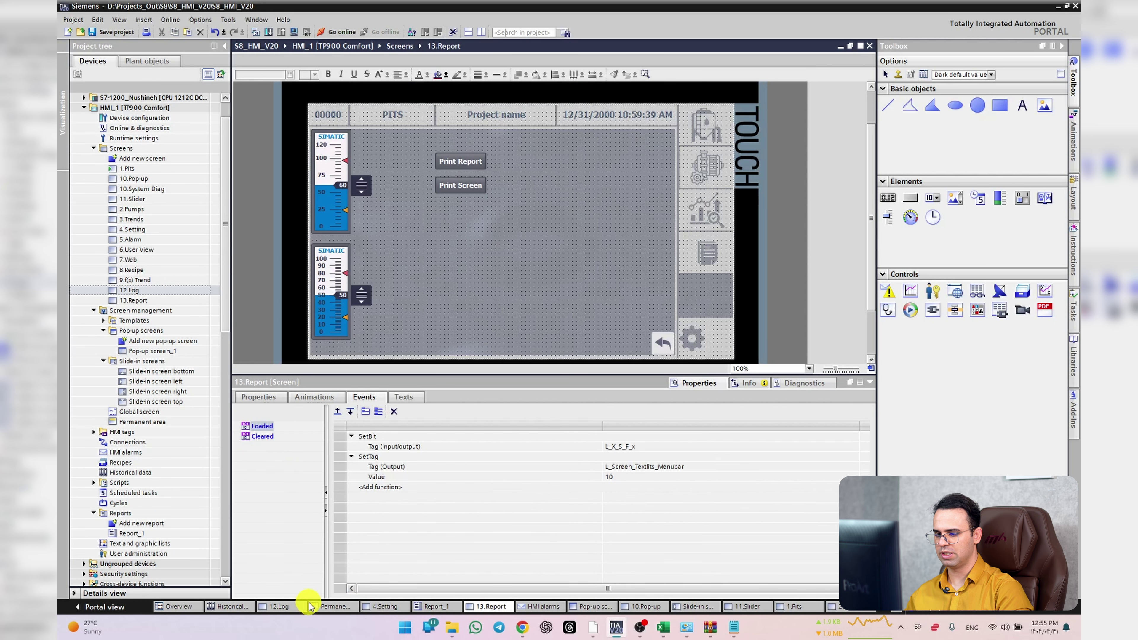
- Examine the release functions of the Clear log and Start Log buttons on the 12.Log screen and the other historical data functions
click(282, 606)
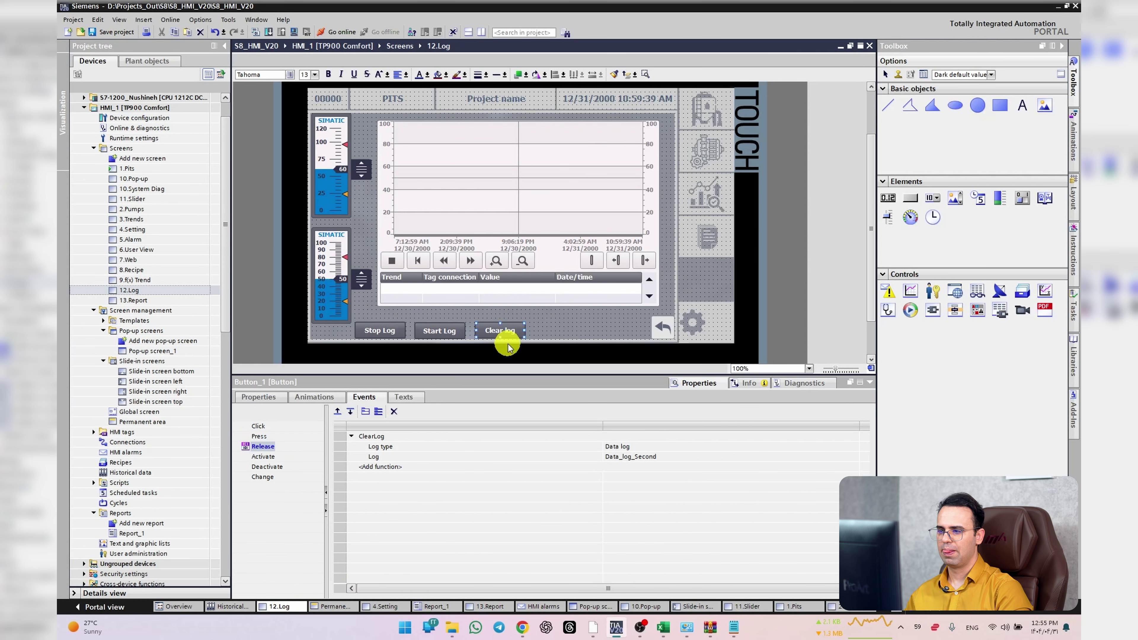
click(503, 334)
click(437, 437)
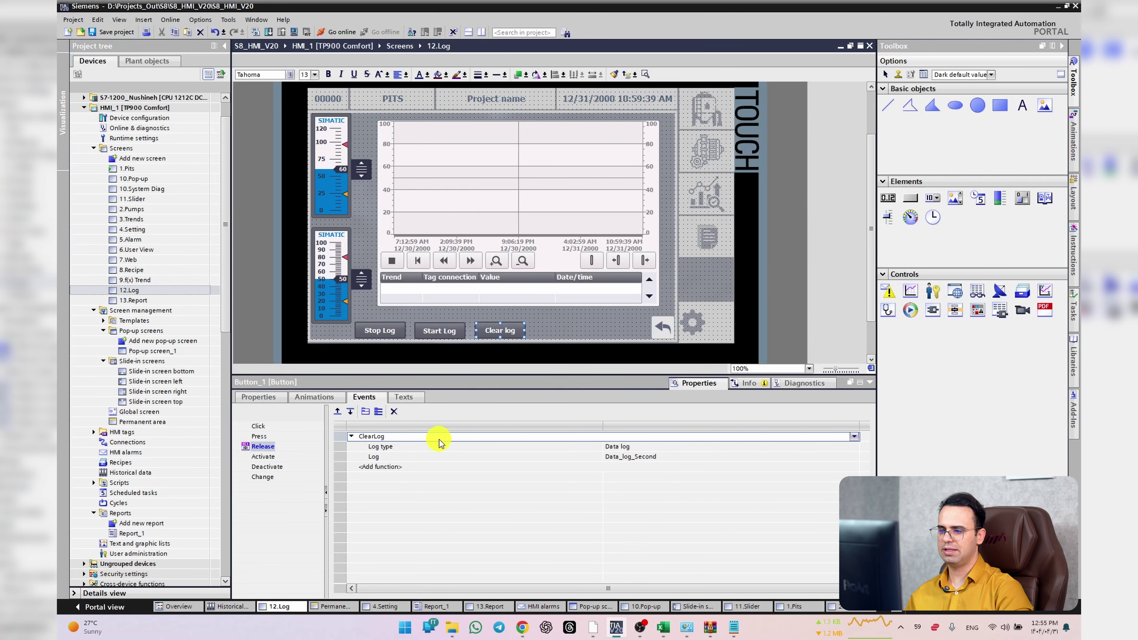
click(853, 438)
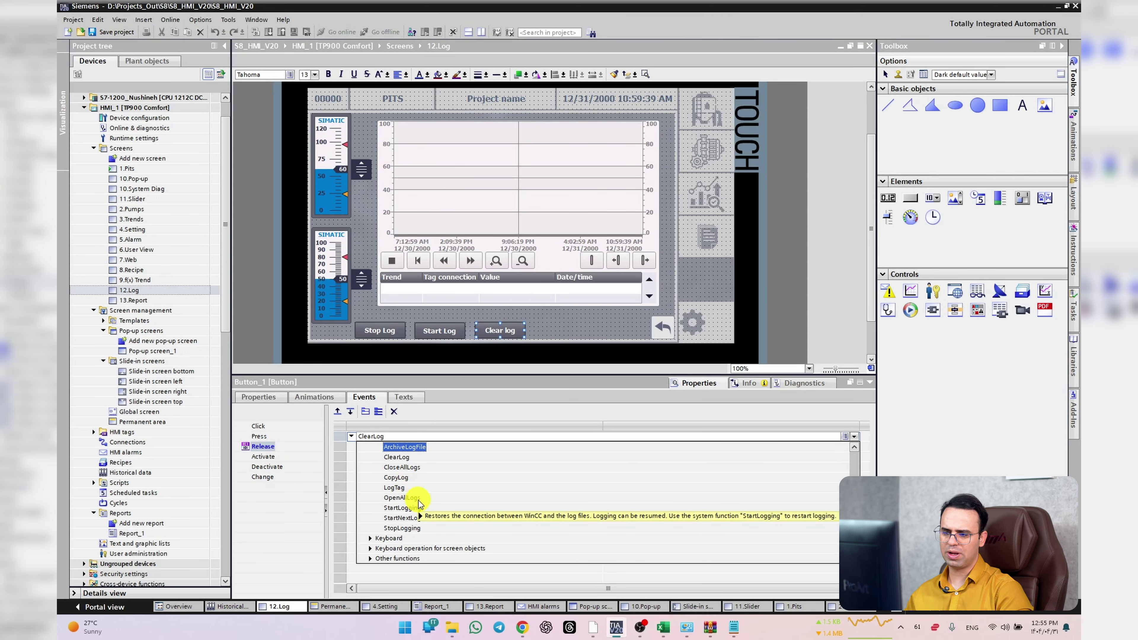
click(434, 330)
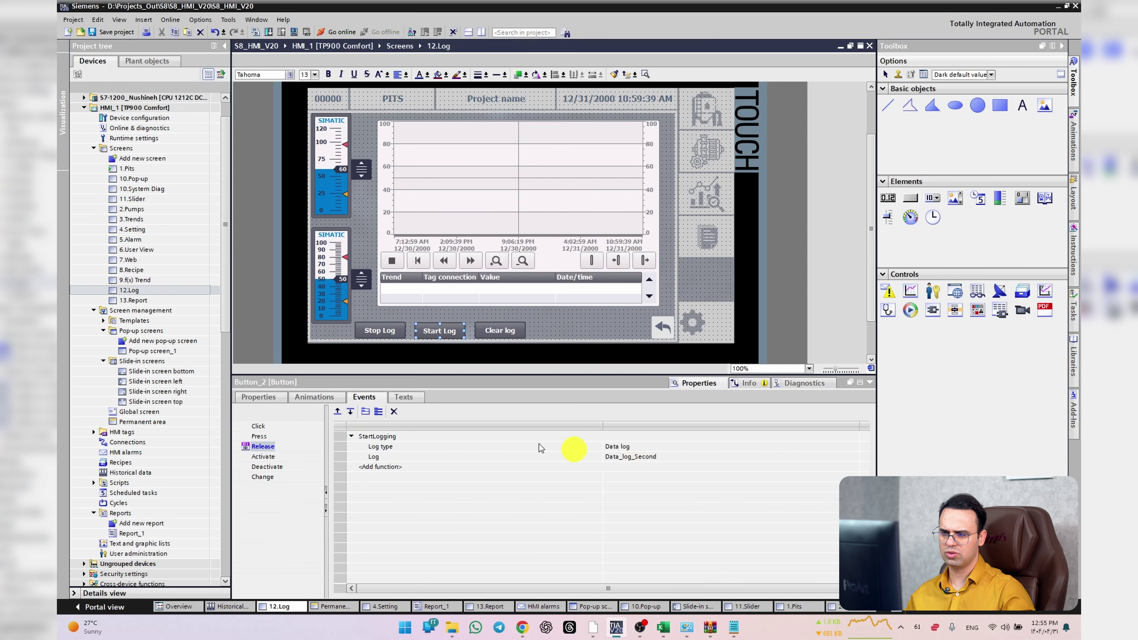
- Replace ArchiveLogFile on the Stop Log button's release event with StopLogging and assign Data_log_Second as its log
click(374, 331)
click(406, 436)
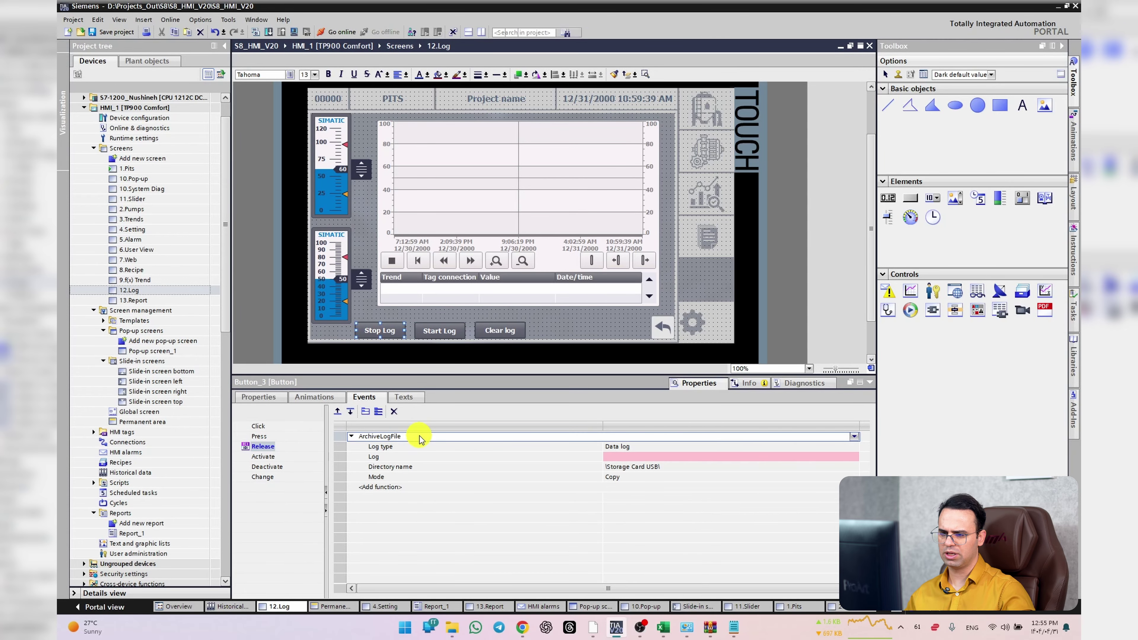
click(855, 436)
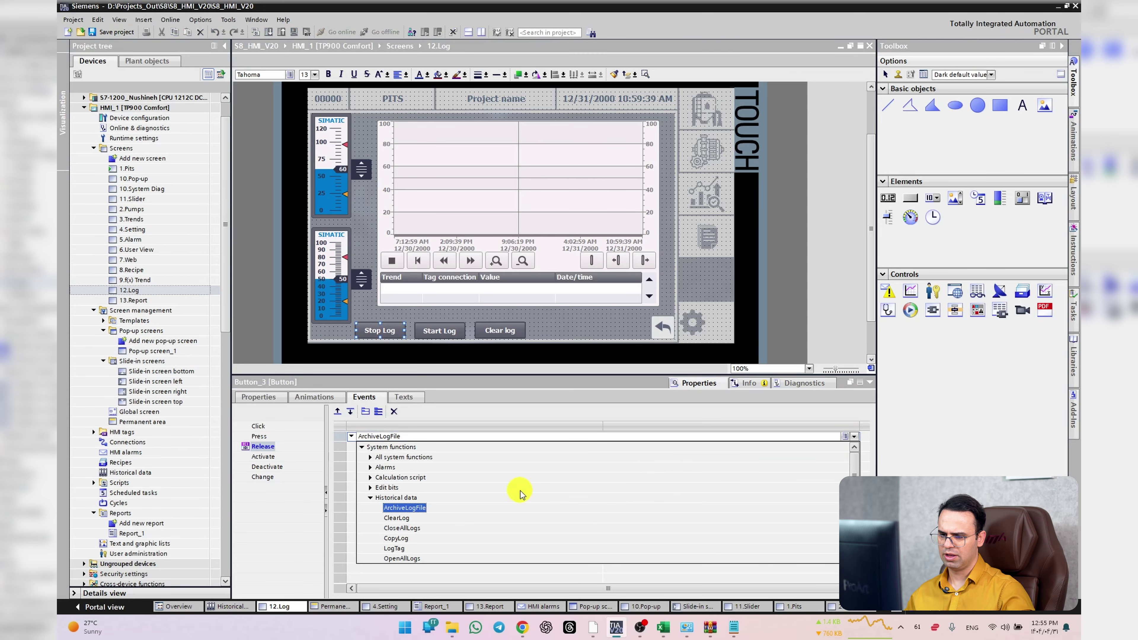
scroll(520, 493, down, 2)
click(414, 515)
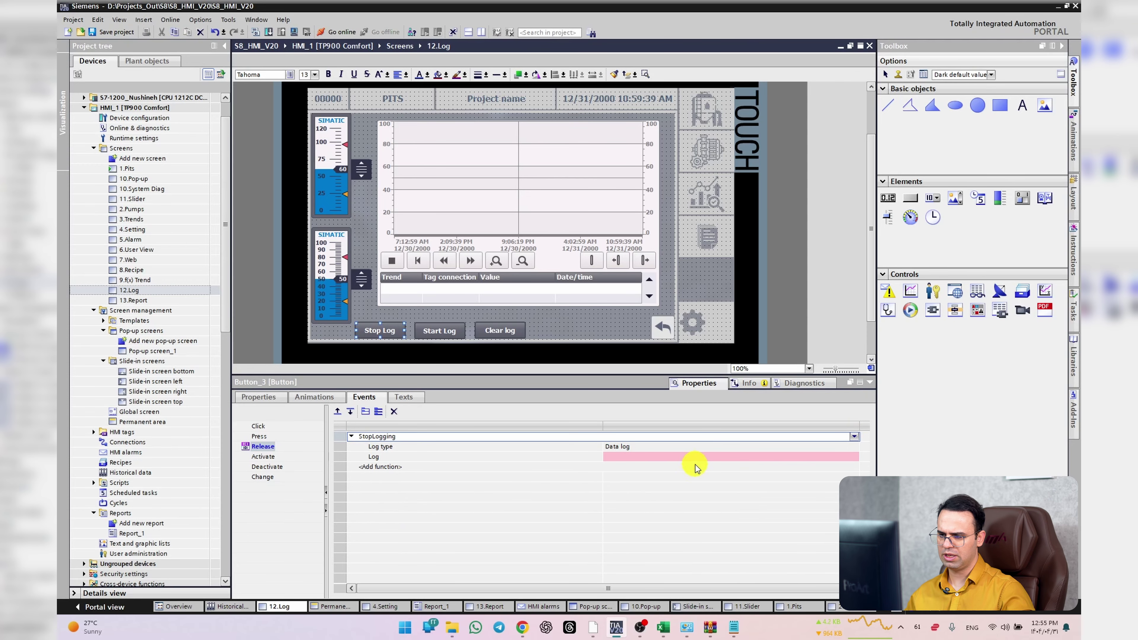
click(695, 458)
click(855, 456)
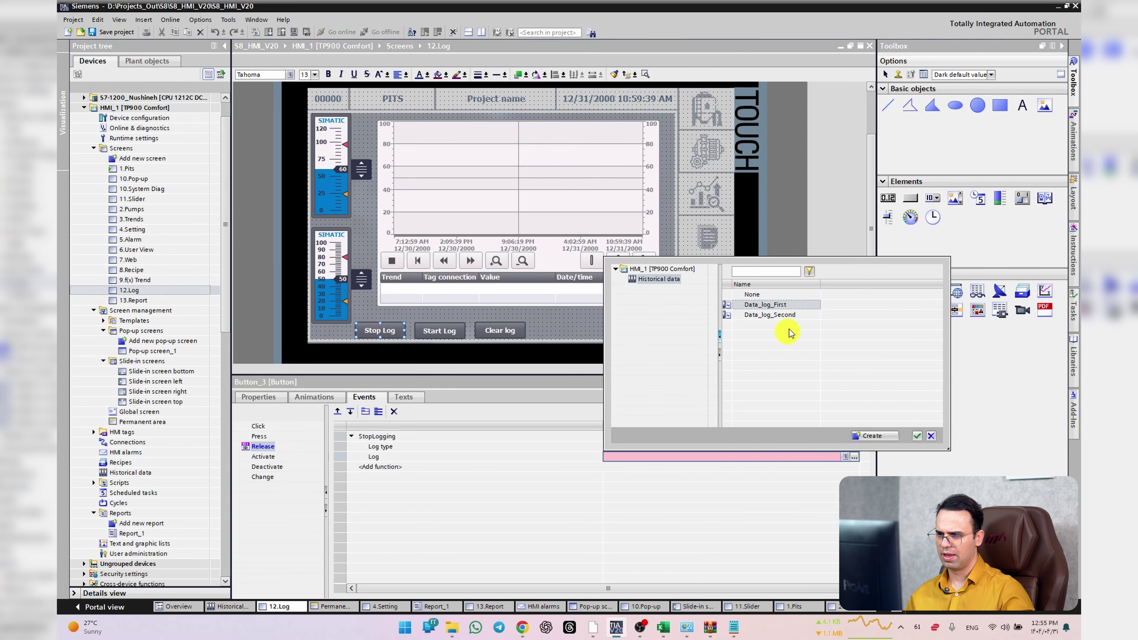
double_click(785, 315)
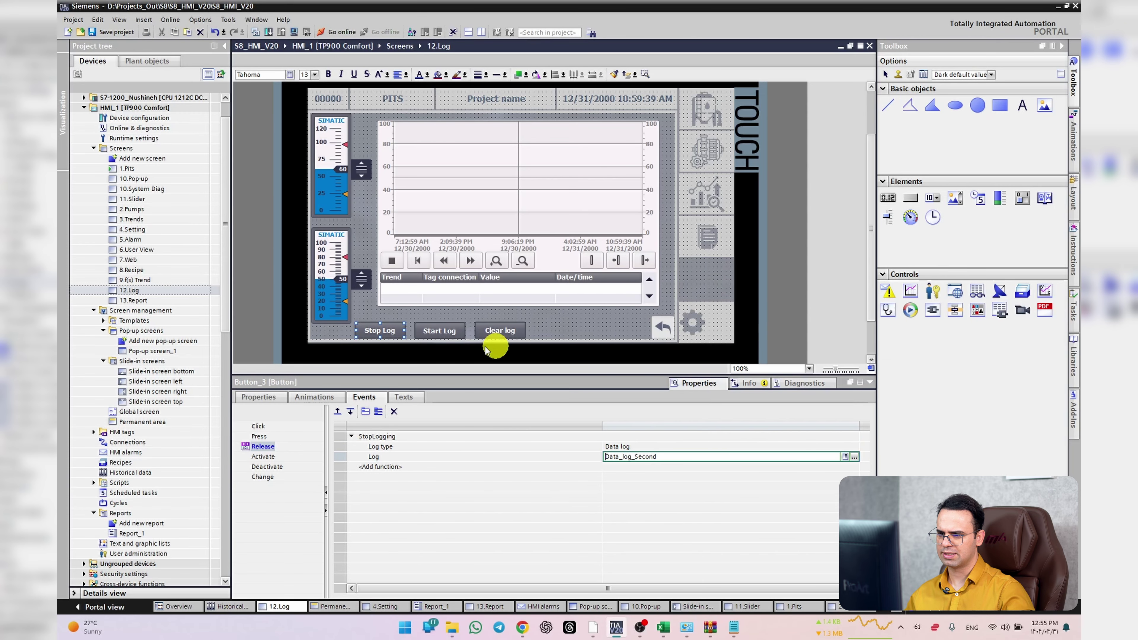
- Check the Start Log button's release function and start the HMI runtime simulation
click(437, 331)
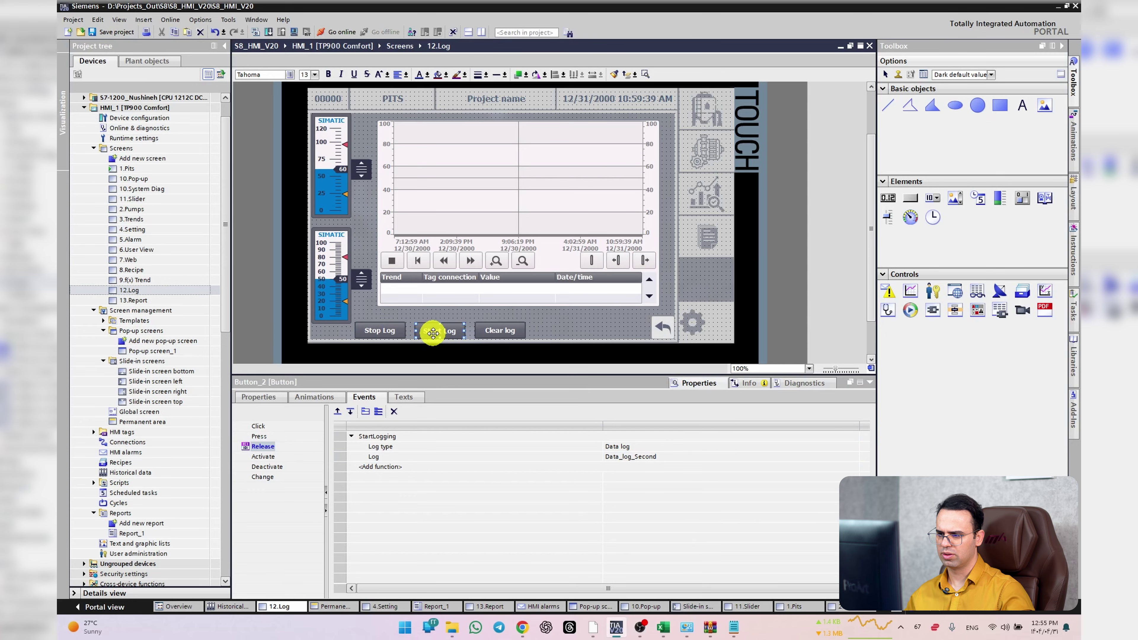
click(613, 308)
click(296, 33)
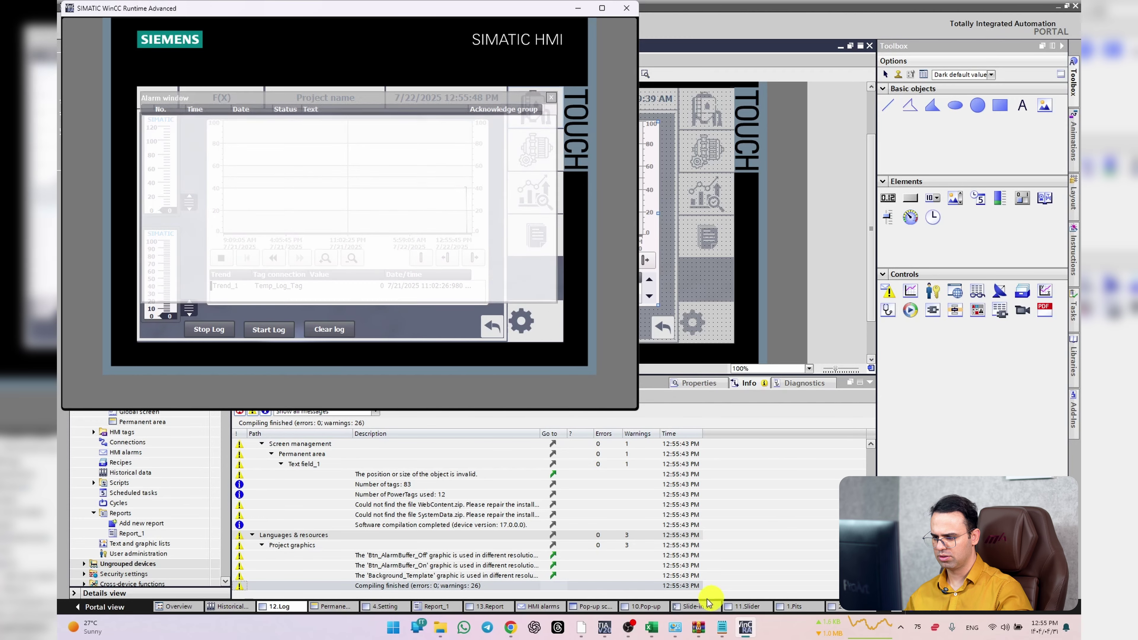
- Review the data log settings in the historical data, then open the simulated HMI's LOG screen from its settings screen and close the alarm window
click(228, 606)
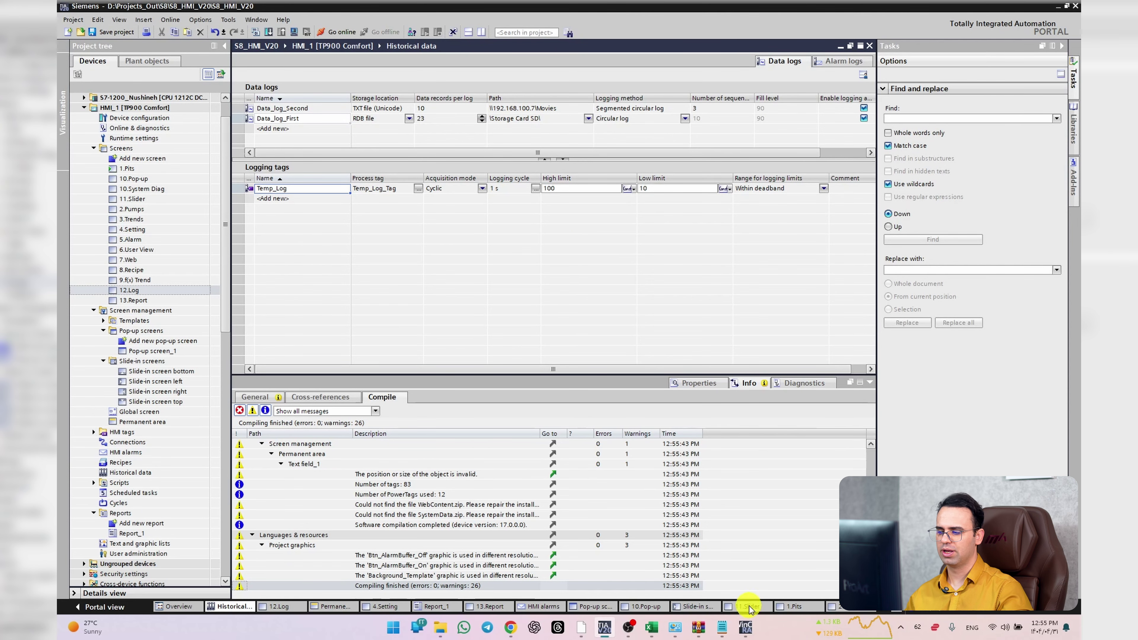
click(746, 627)
click(527, 316)
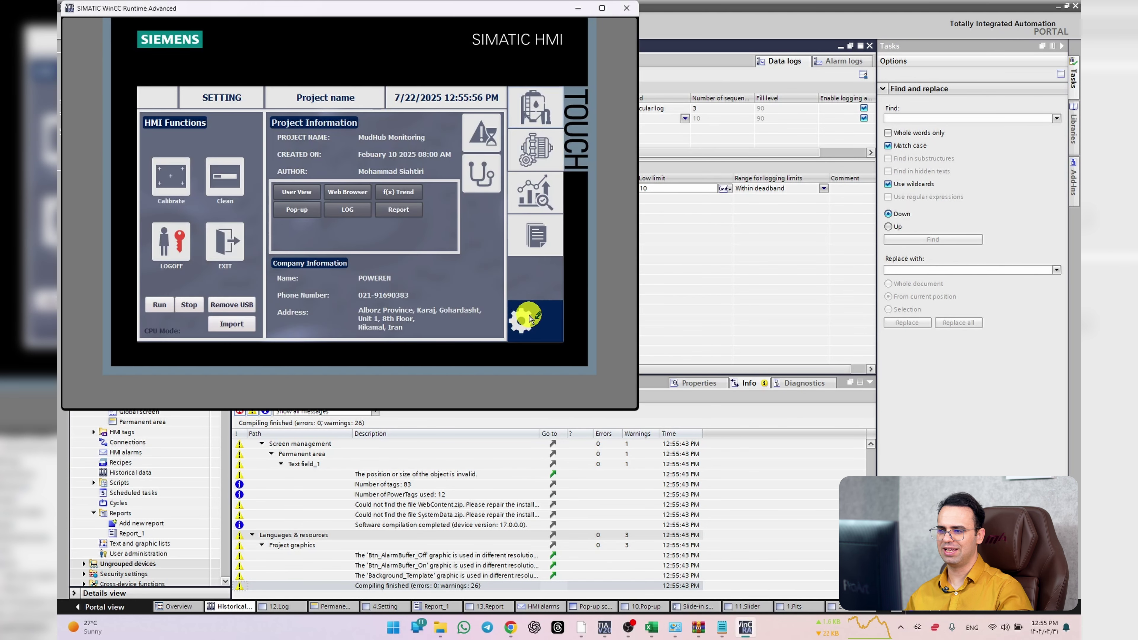
click(348, 211)
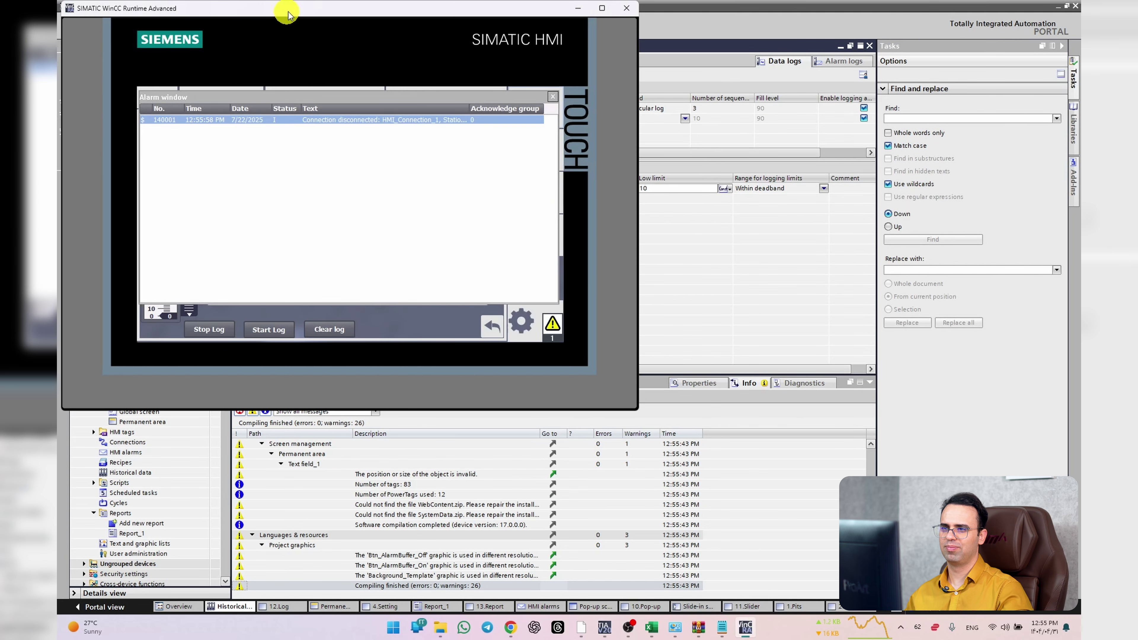
drag(287, 13, 588, 50)
click(553, 97)
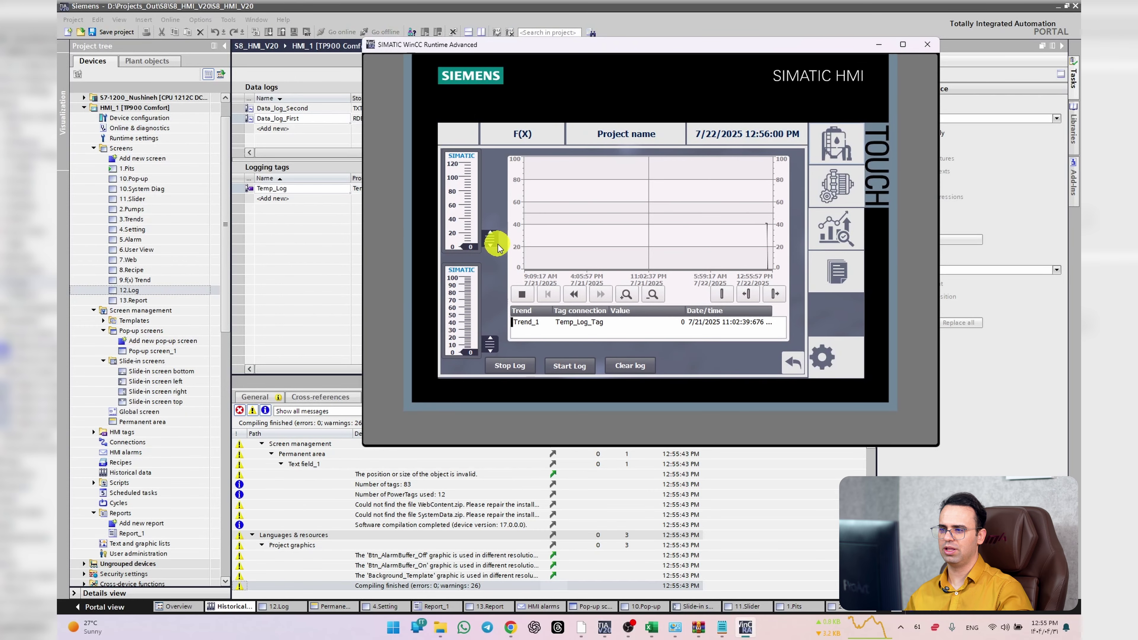
- Set both sliders on the simulated log screen to 55
drag(497, 248, 482, 203)
drag(488, 338, 482, 261)
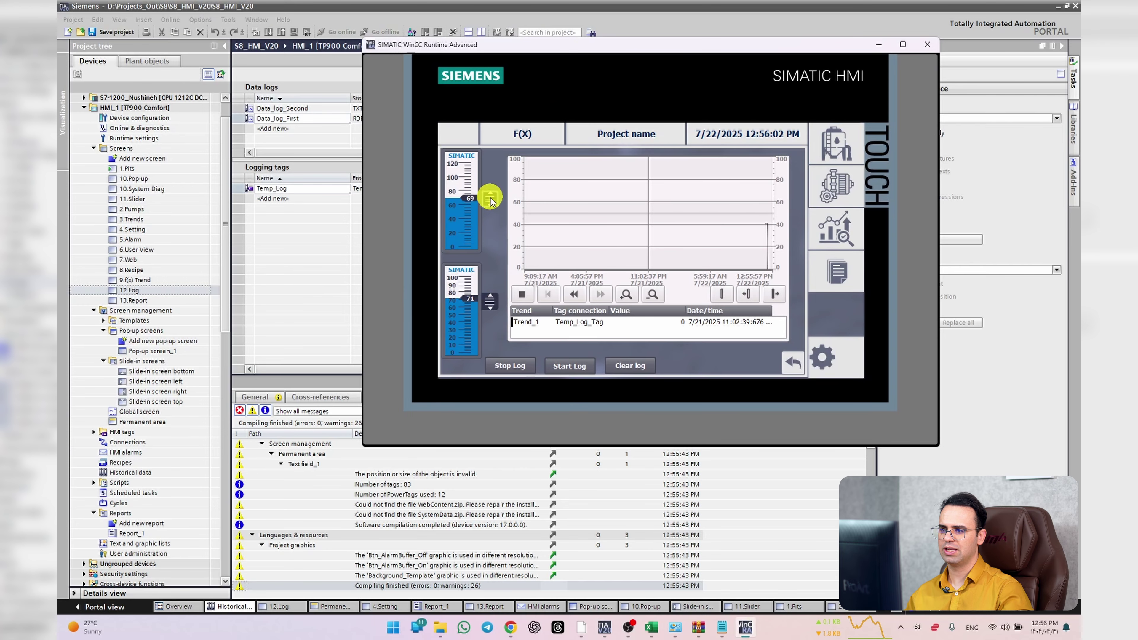
drag(490, 200, 491, 210)
drag(490, 299, 491, 314)
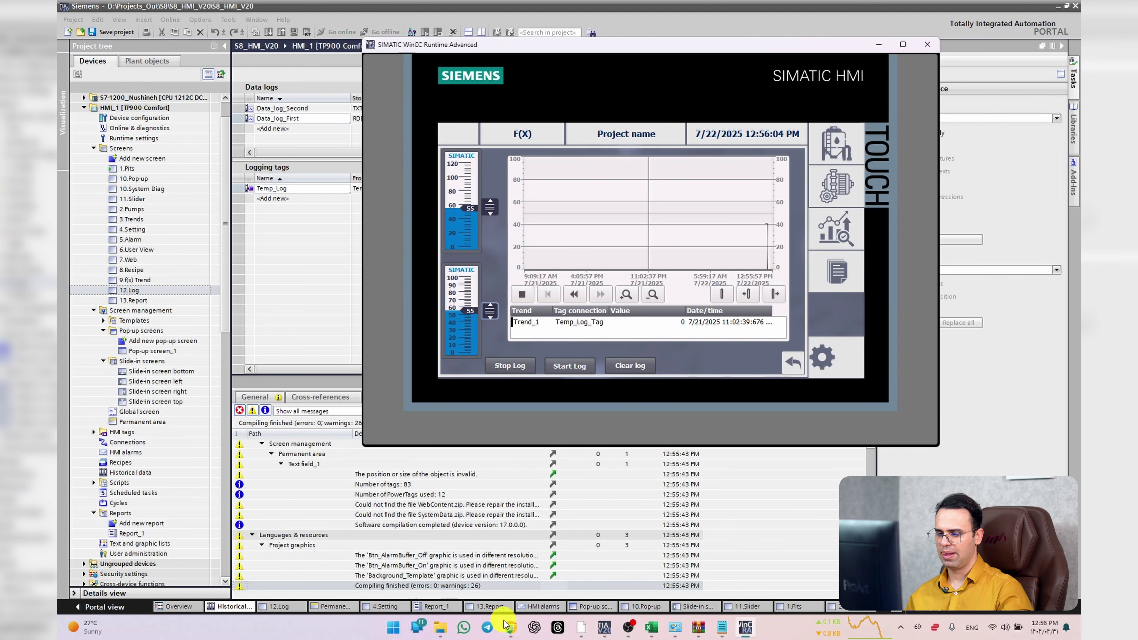
- Switch to File Explorer, open Data_log_Second under \\192.168.100.7\Movies and compare its files with the data log settings in TIA Portal
click(441, 628)
click(496, 28)
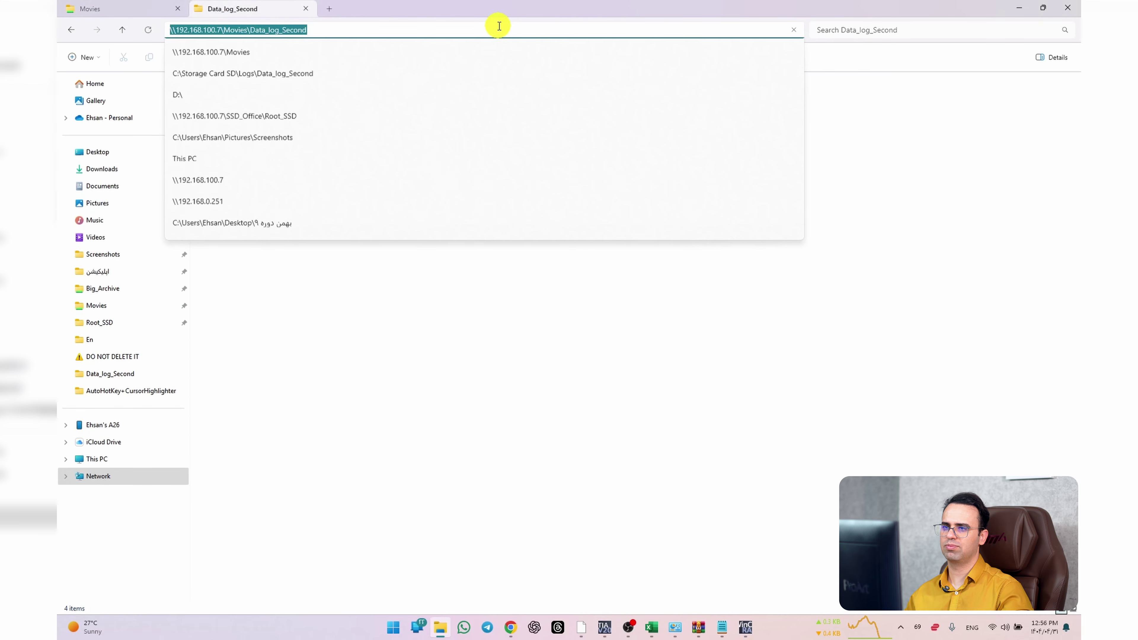
click(254, 51)
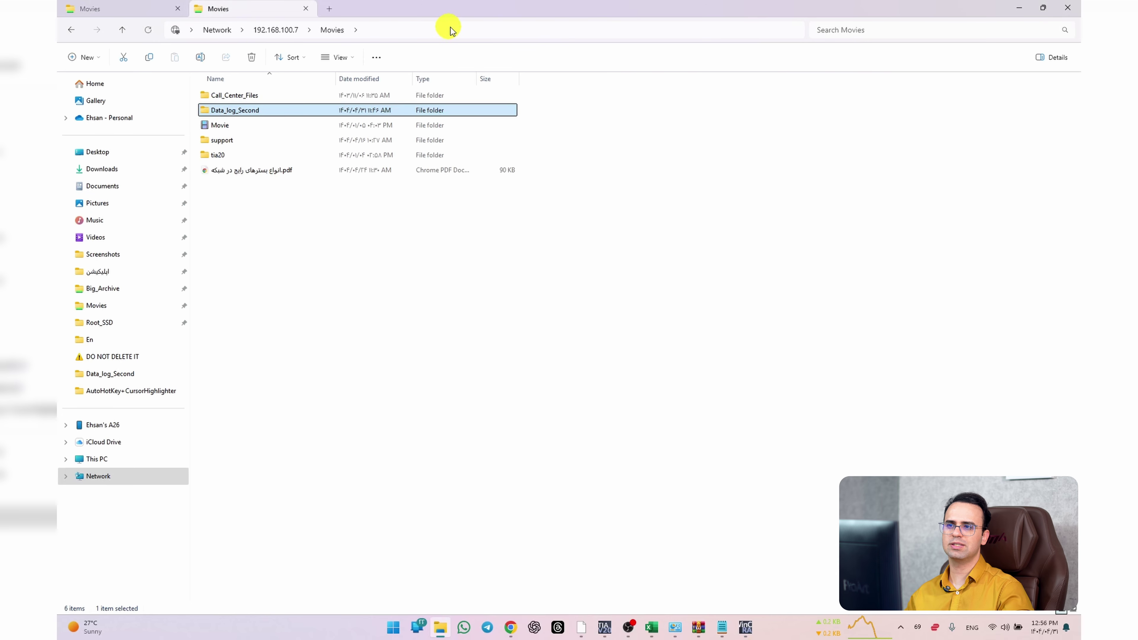
double_click(253, 114)
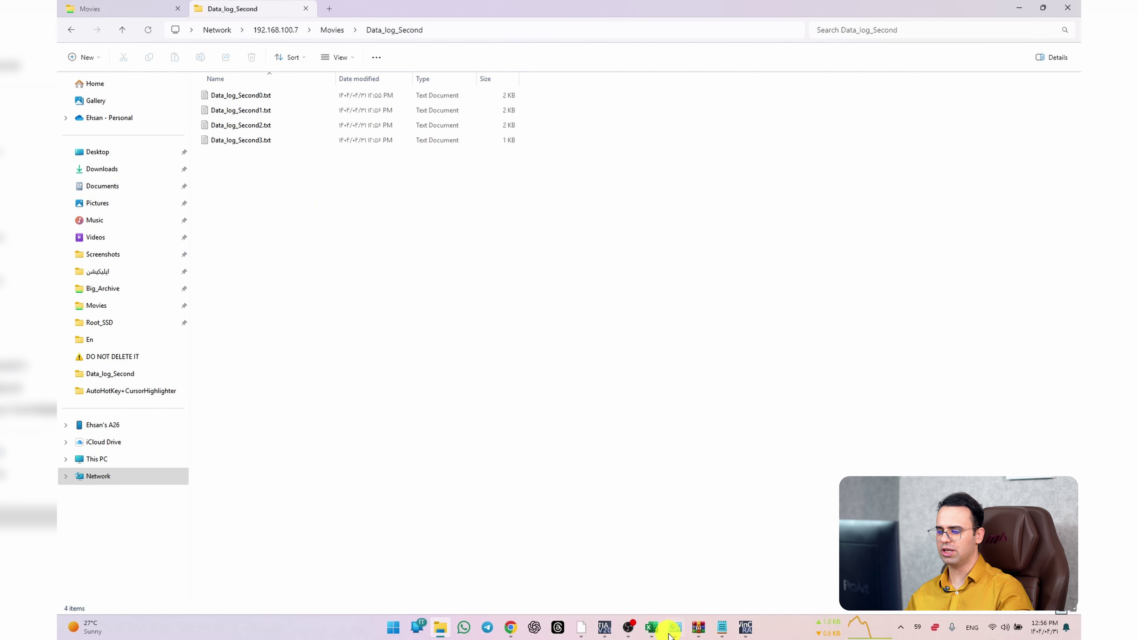
click(605, 628)
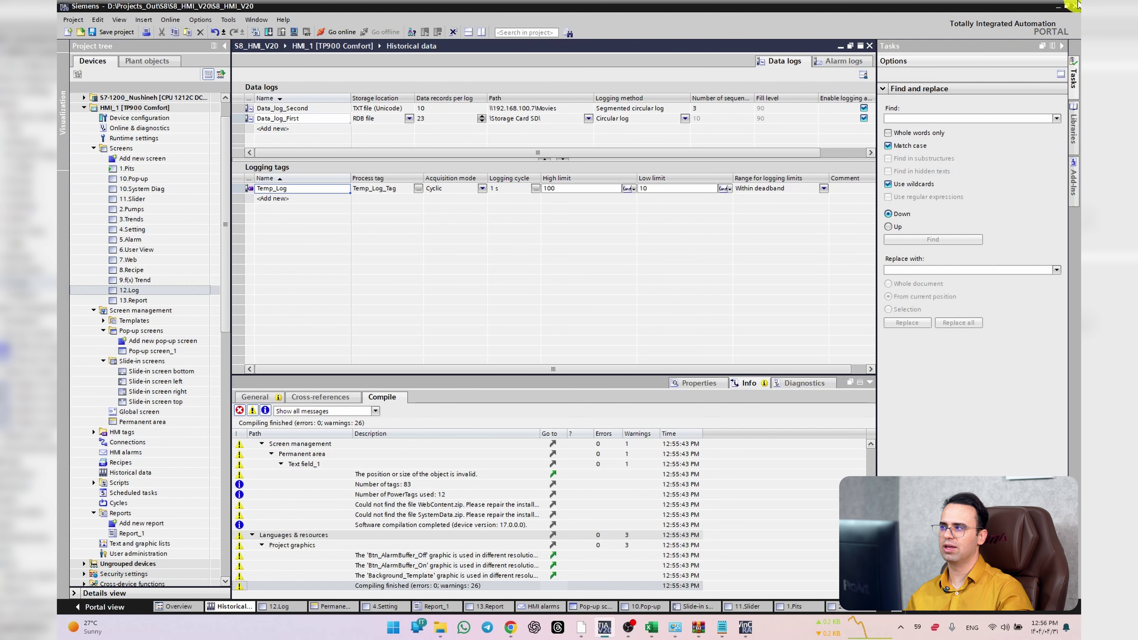
click(1057, 6)
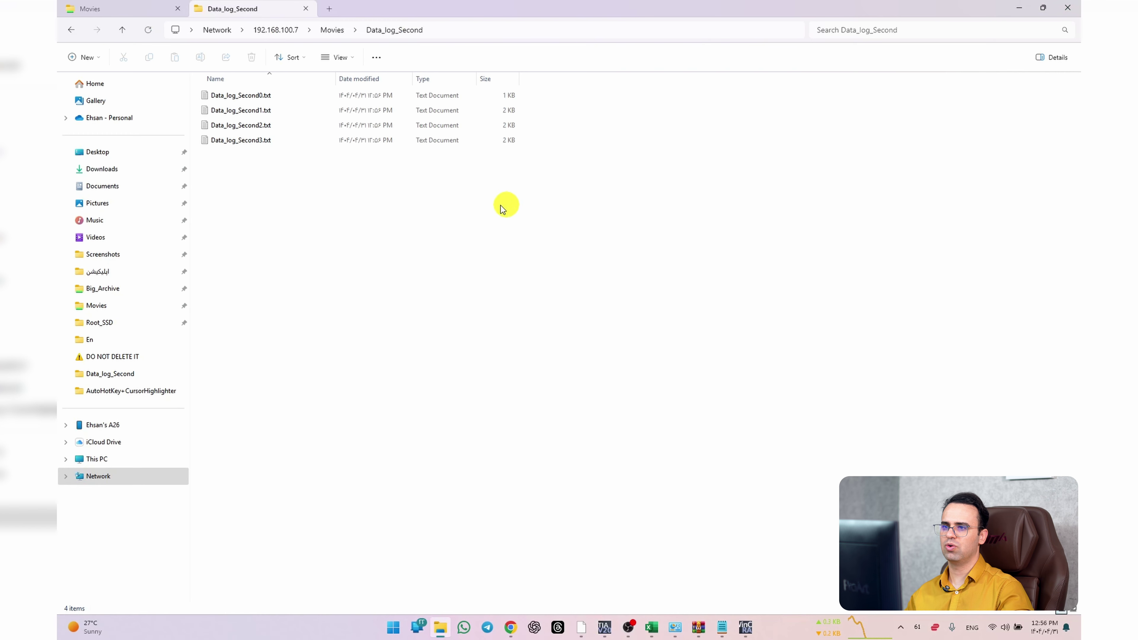
- Inspect the logged pressure records in Data_log_Second3.txt and Data_log_Second0.txt, closing each file after reading
double_click(273, 139)
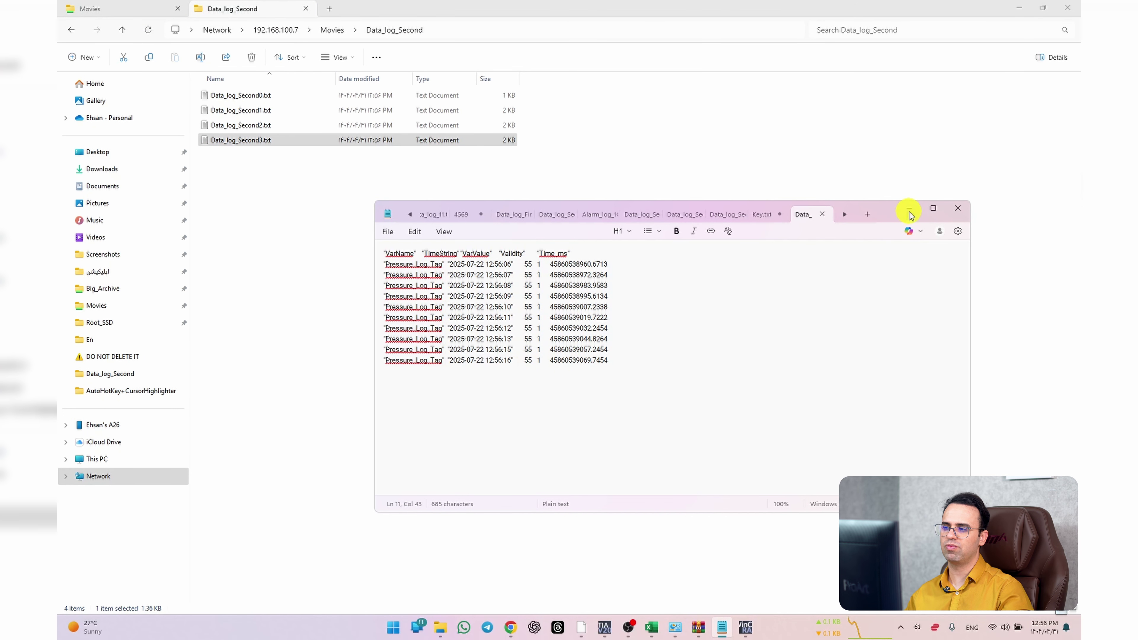
click(960, 210)
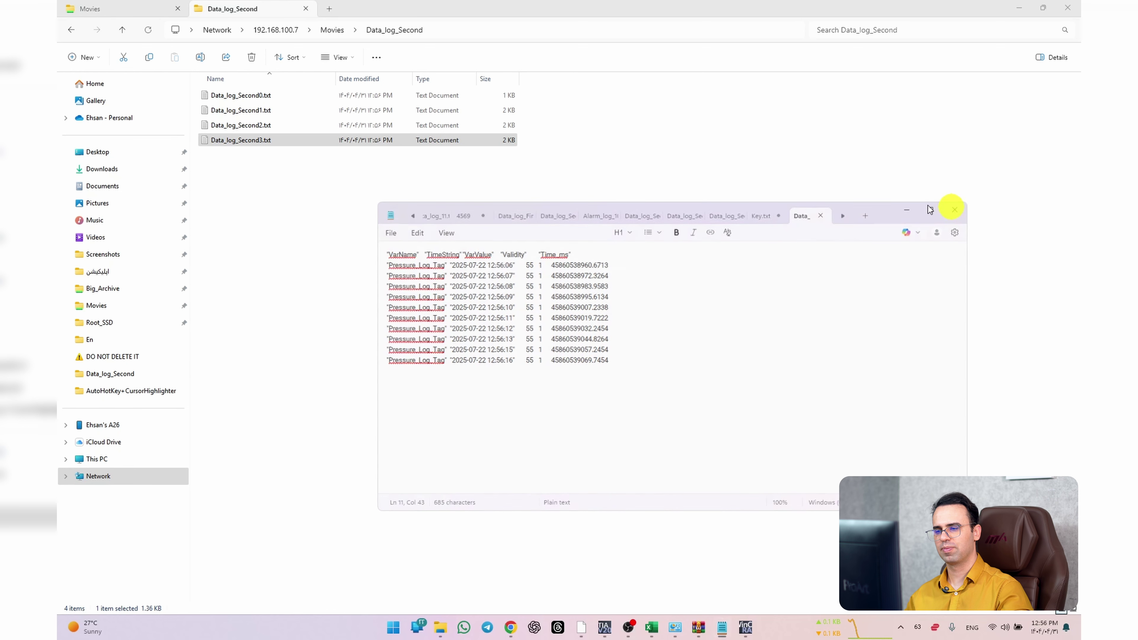
double_click(363, 96)
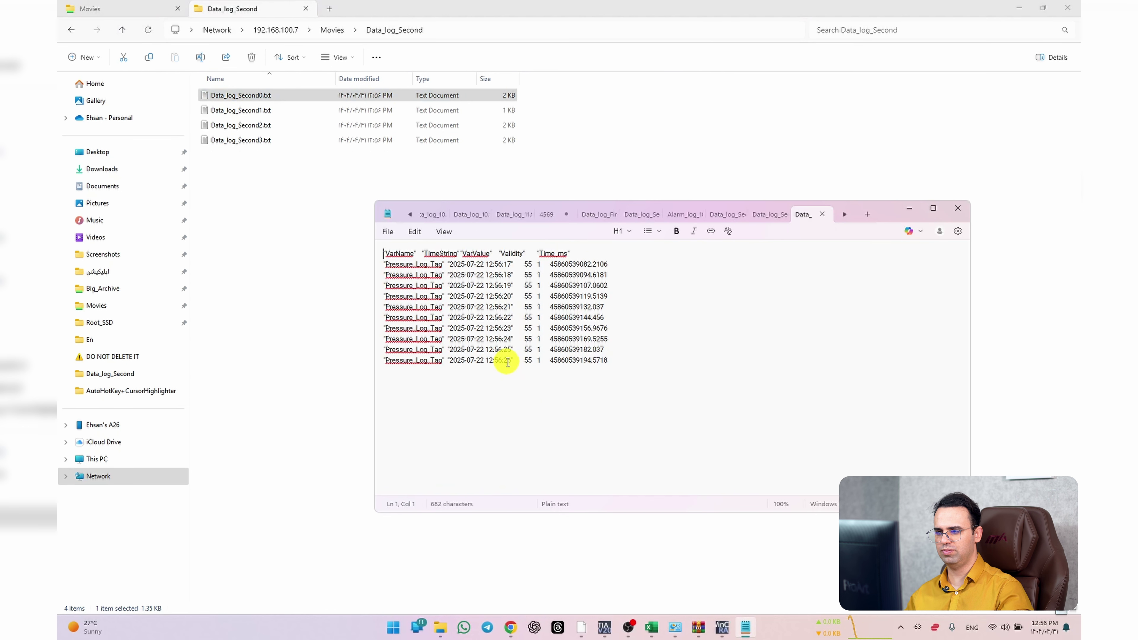
click(960, 210)
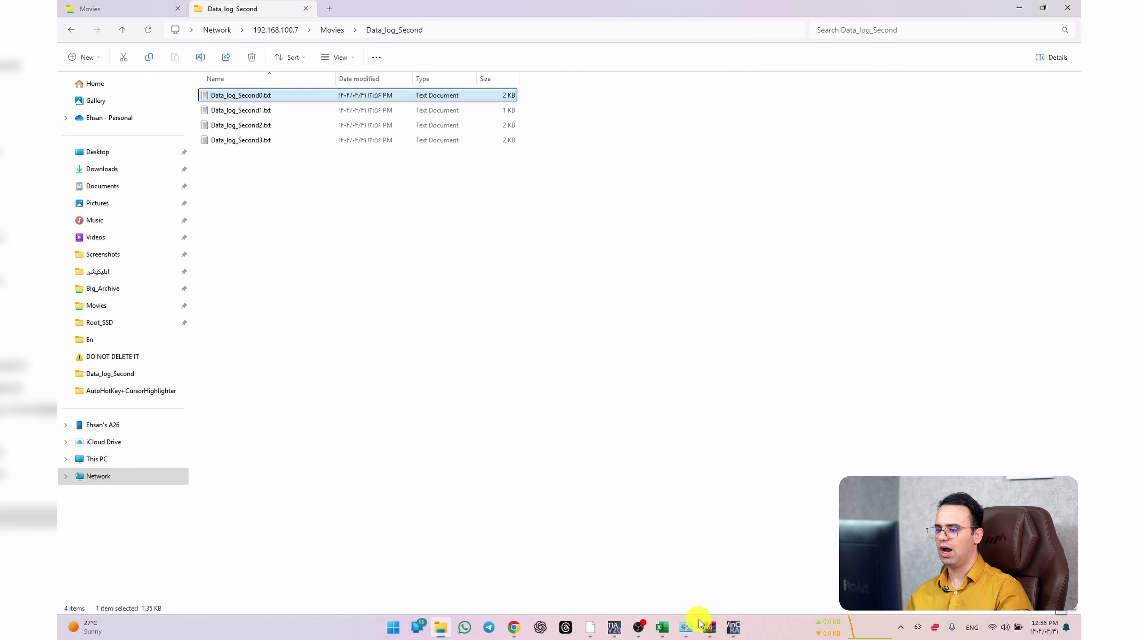
- Set the lower slider in the WinCC runtime to 16 and check the records in Data_log_Second0.txt
click(729, 628)
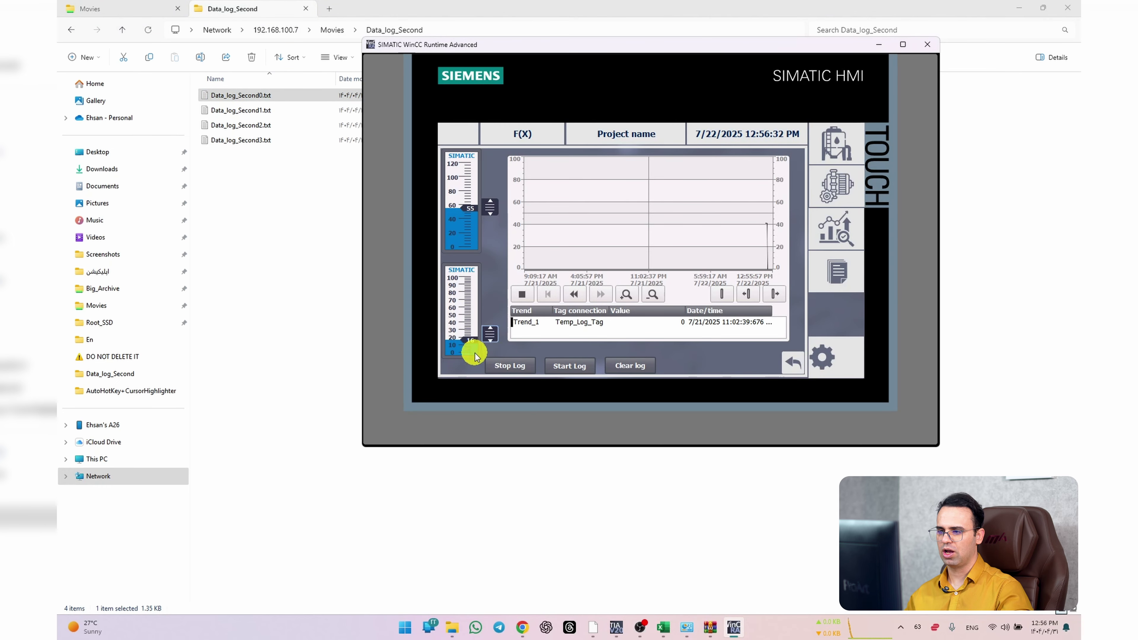
click(291, 214)
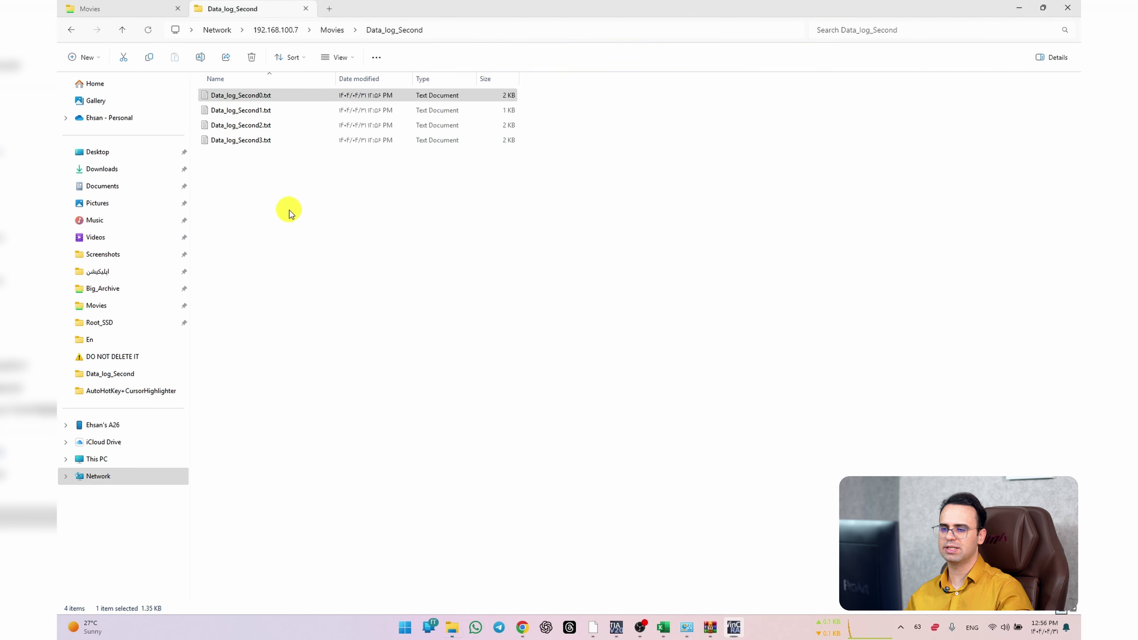
double_click(388, 96)
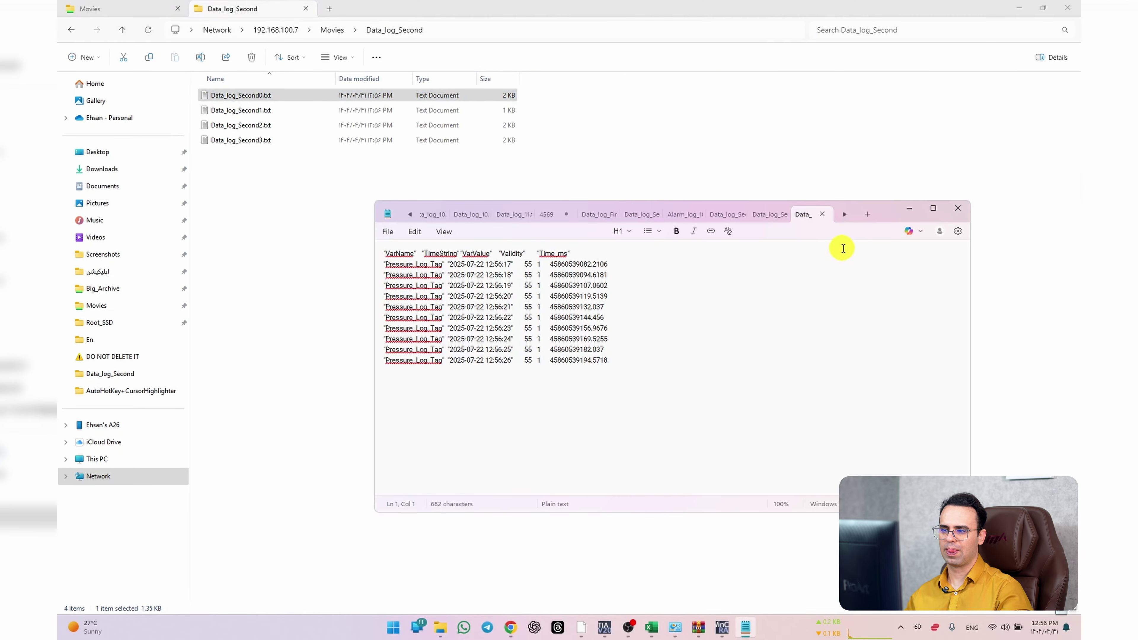
click(956, 212)
- Check Data_log_Second3.txt, Data_log_Second0.txt and Data_log_Second1.txt for the changed pressure value, highlighting the last record of Data_log_Second1.txt
double_click(405, 141)
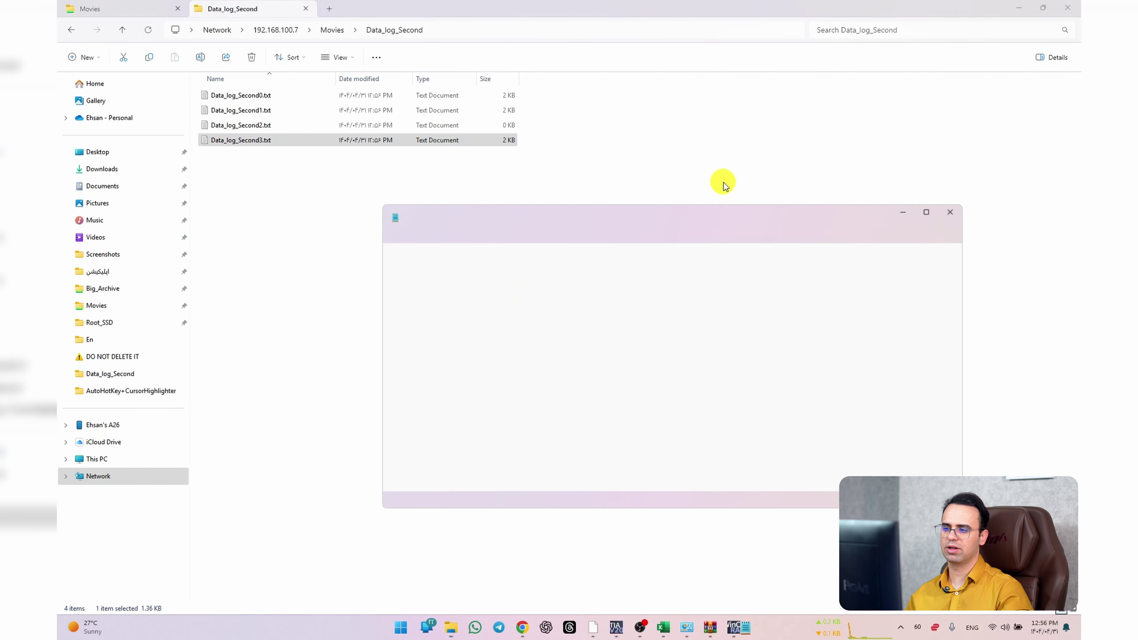
click(957, 210)
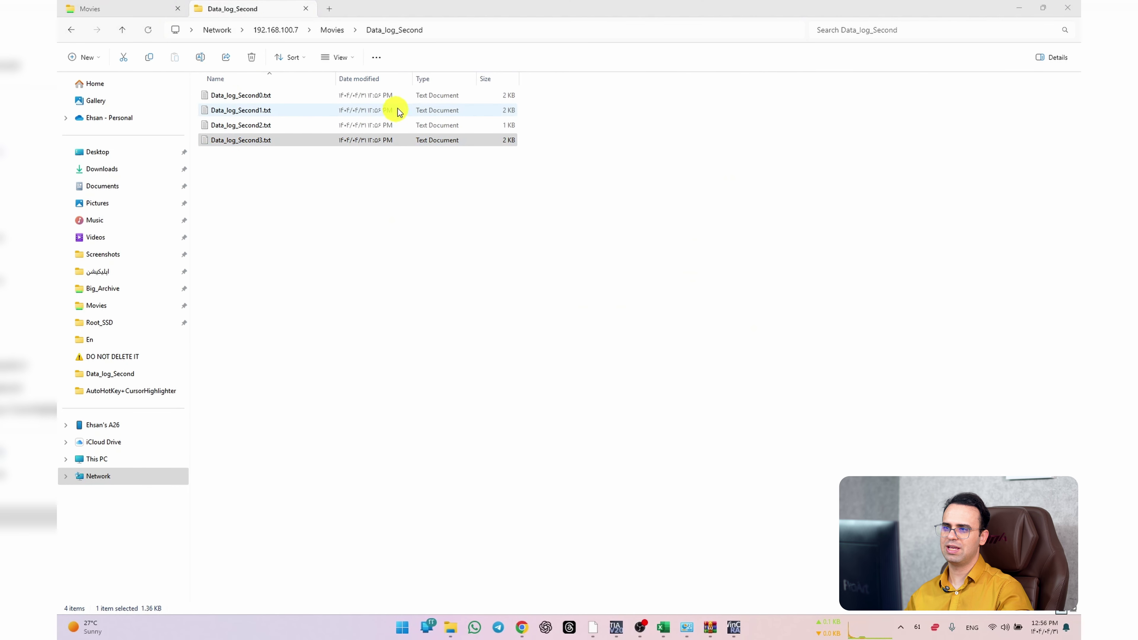
double_click(403, 100)
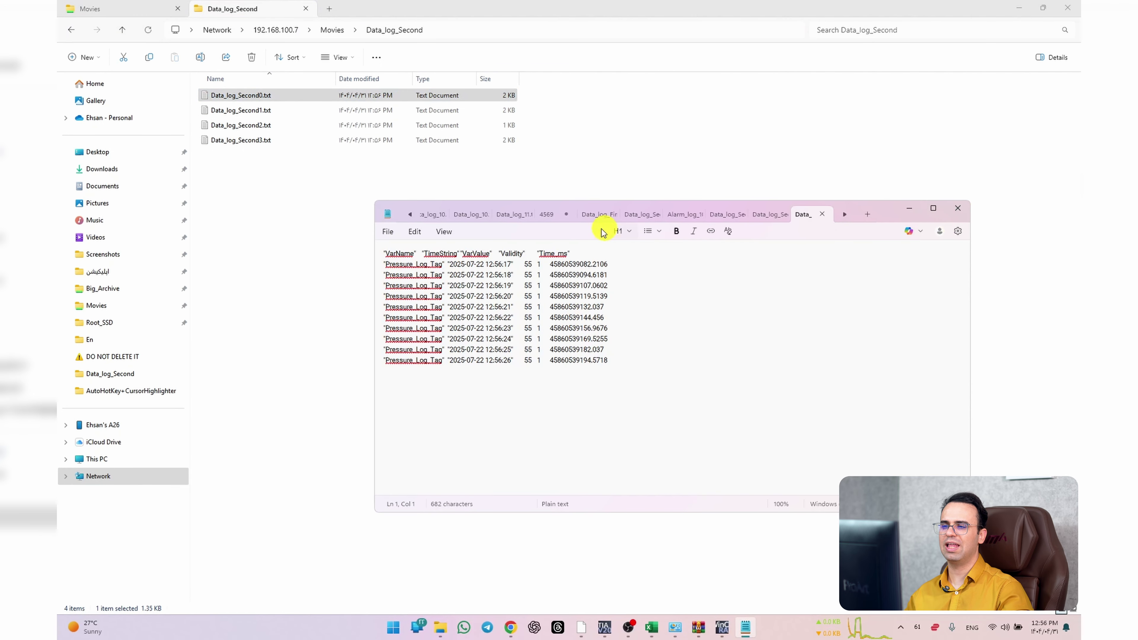
click(958, 208)
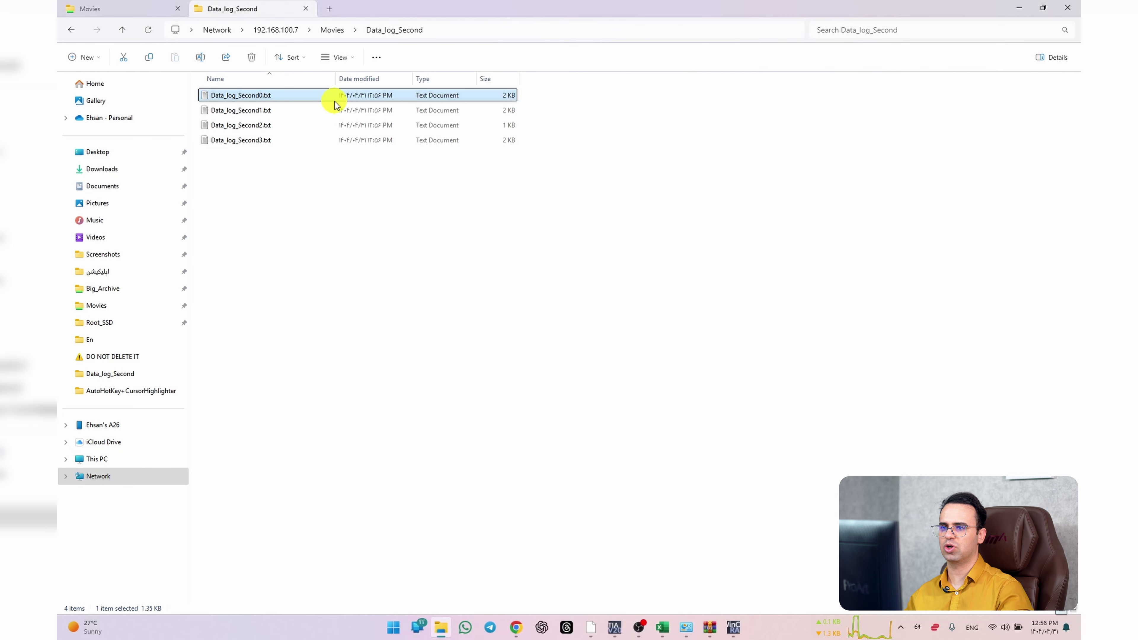
double_click(311, 115)
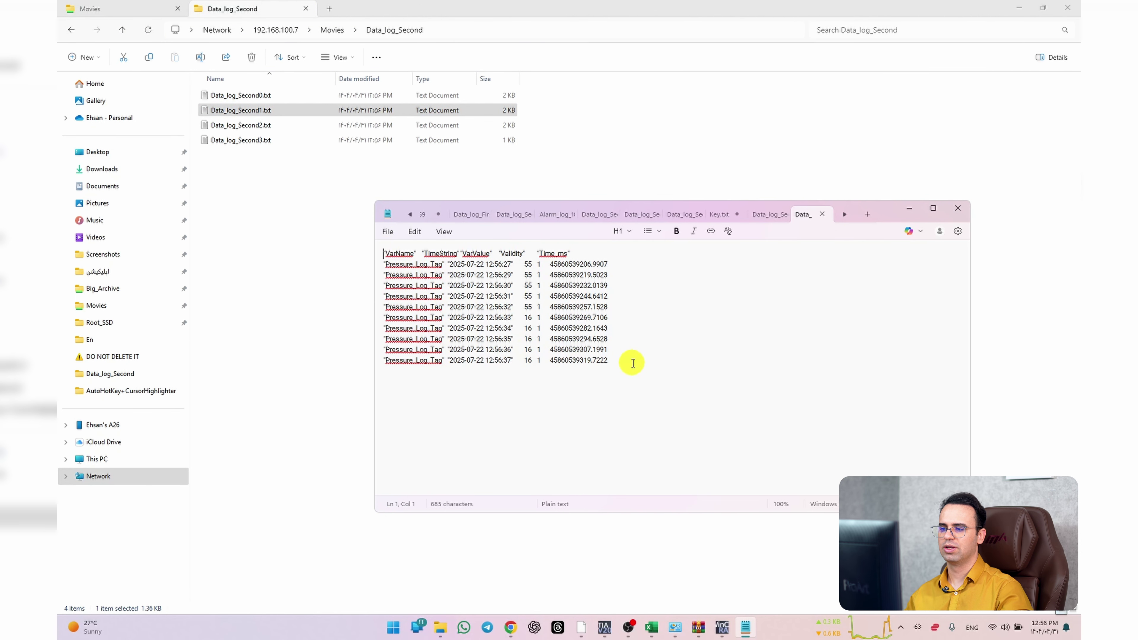
drag(633, 363, 323, 366)
click(958, 208)
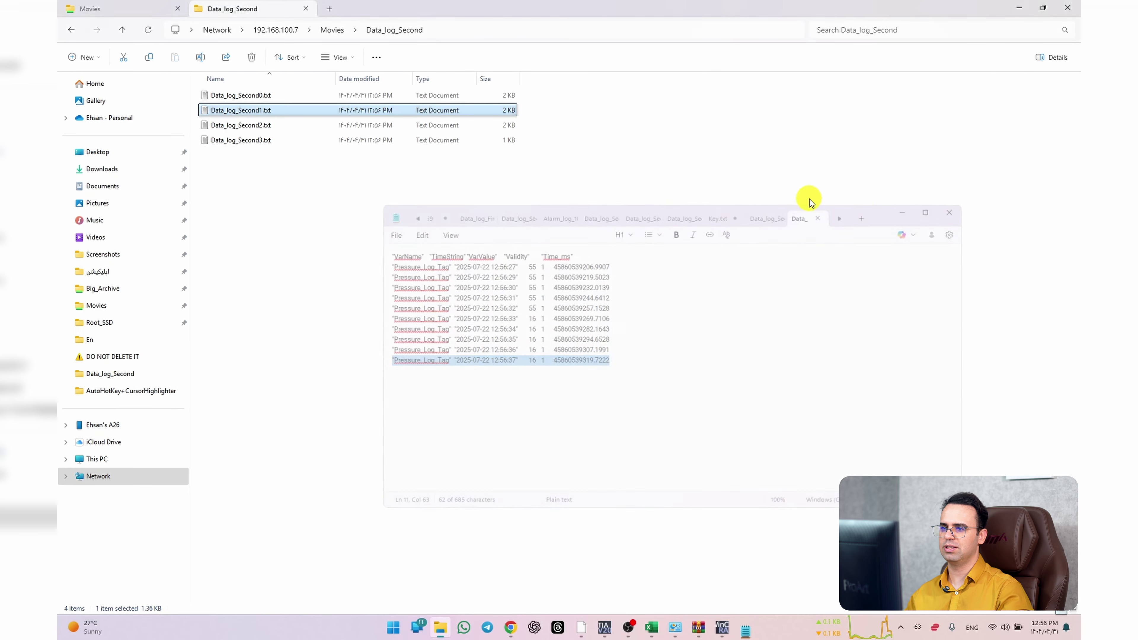
- Inspect the newest pressure records in Data_log_Second3.txt and Data_log_Second0.txt, reopening Data_log_Second0.txt to highlight its new records
double_click(330, 141)
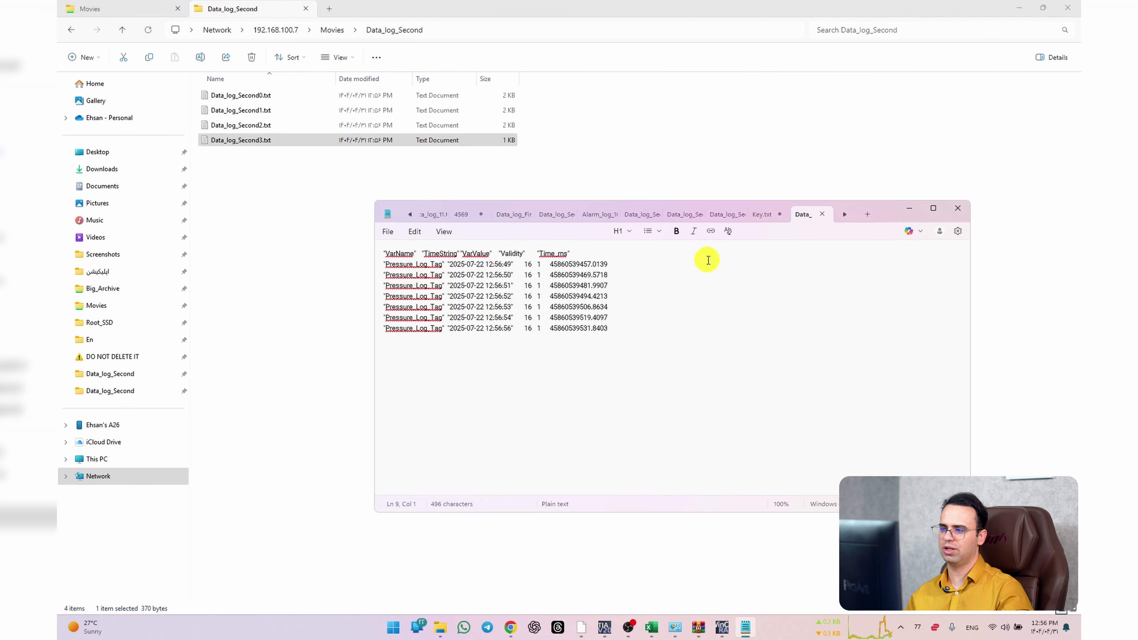
click(960, 215)
double_click(332, 95)
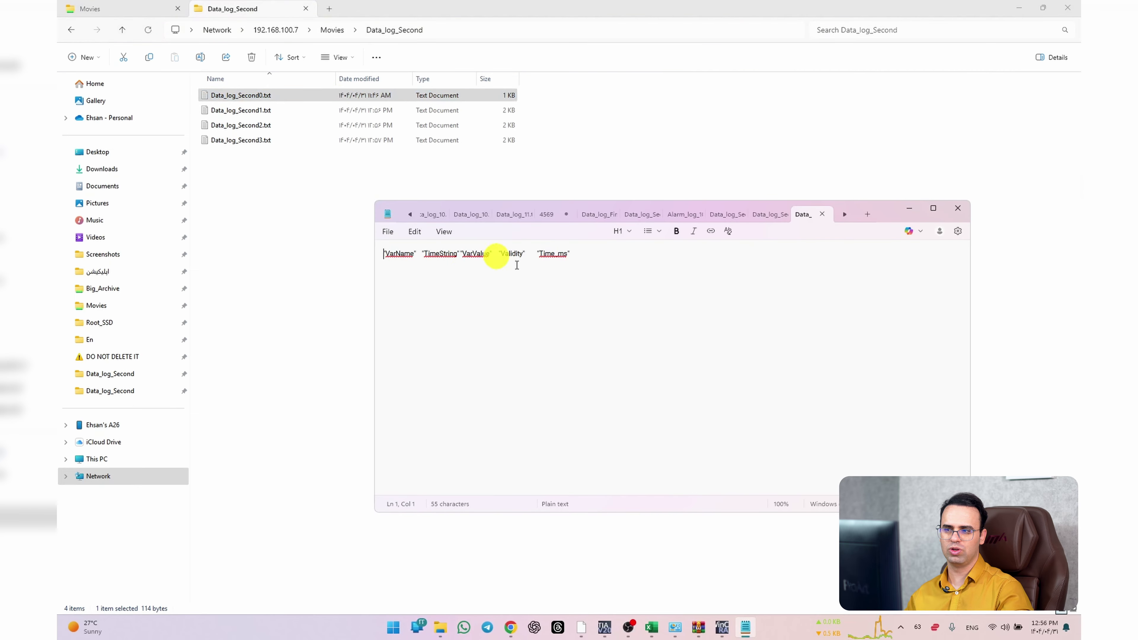
click(962, 218)
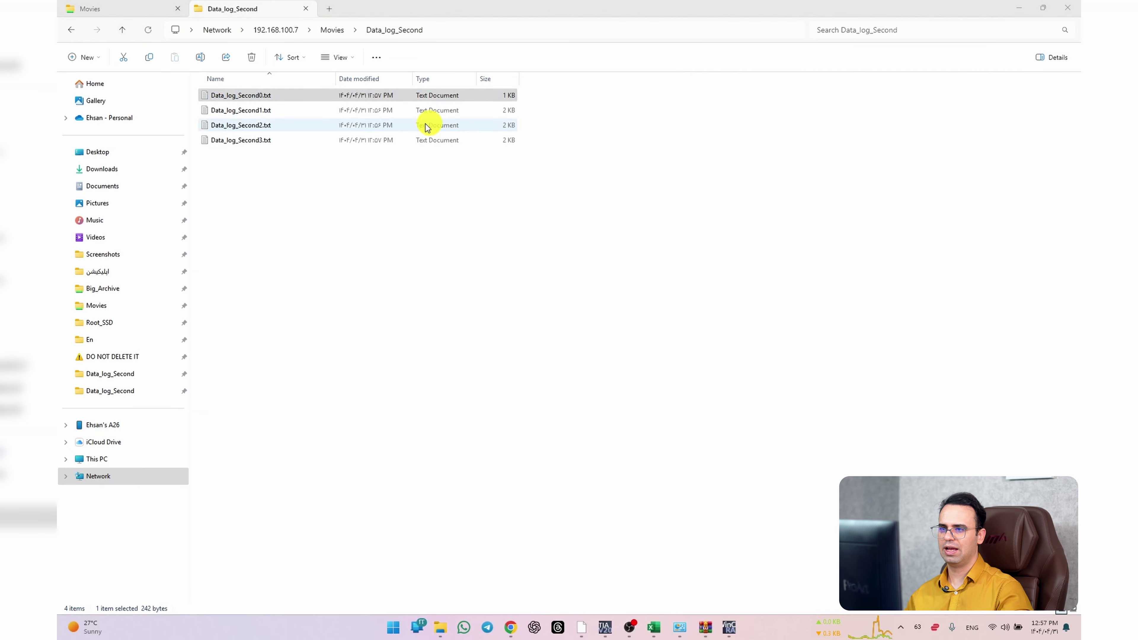
double_click(375, 96)
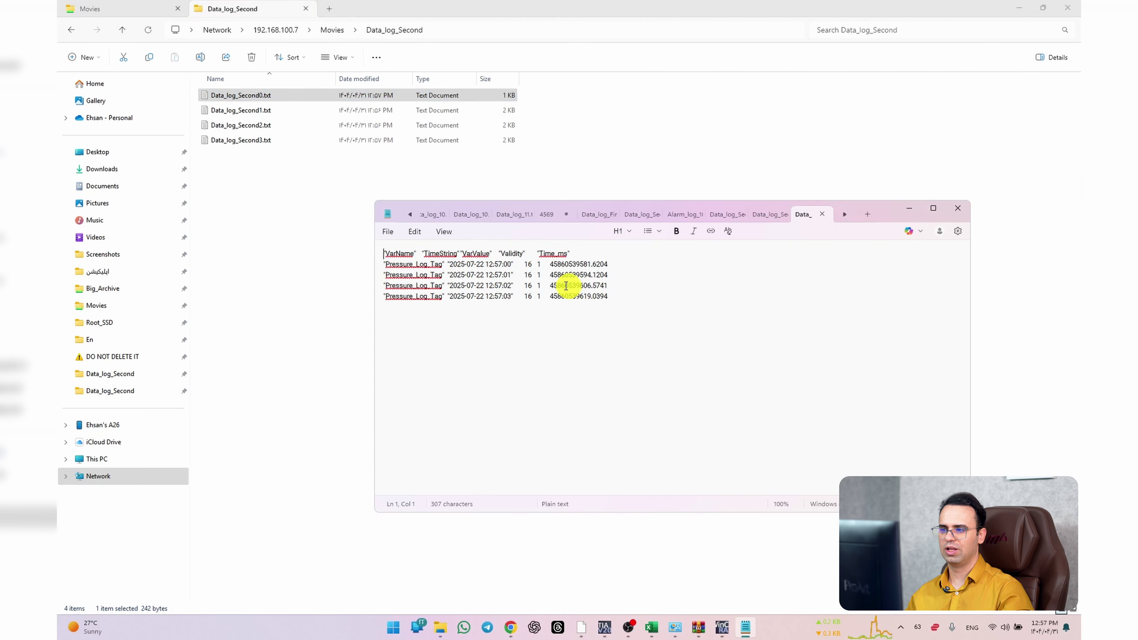
drag(612, 297, 384, 263)
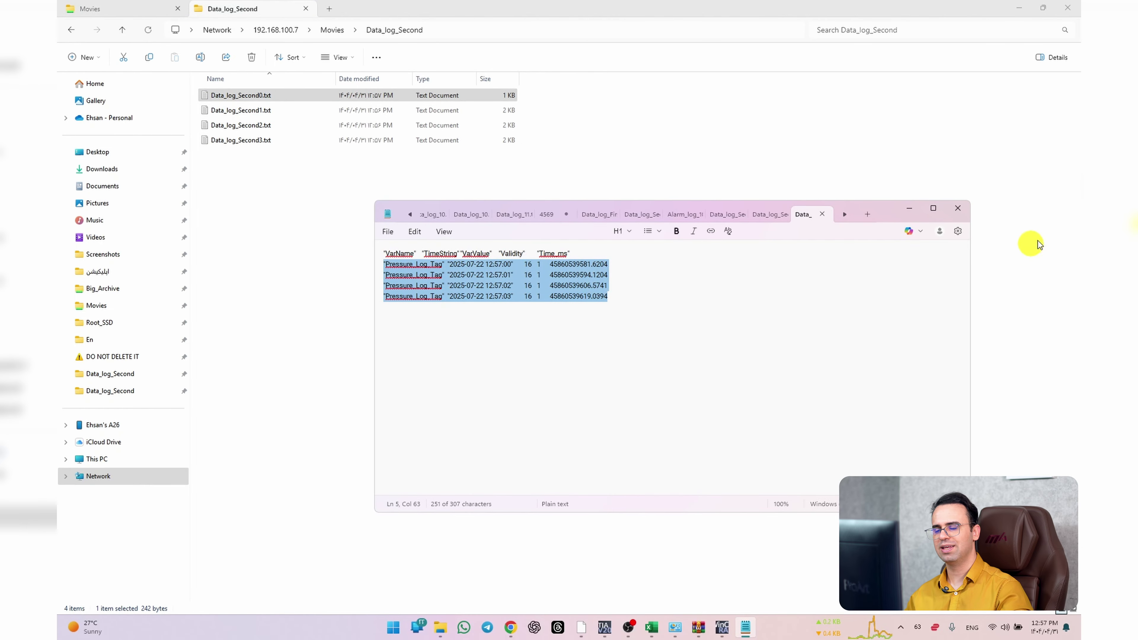
click(958, 207)
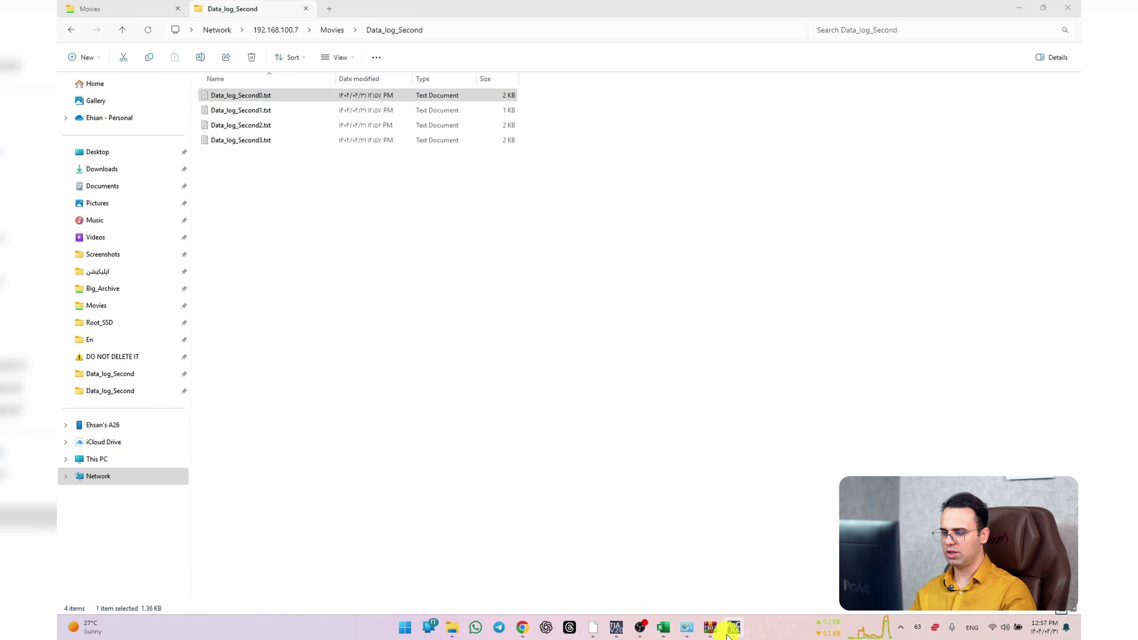
- Check Data_log_First's path in TIA Portal, inspect its RDB files under C:\Storage Card SD\Data_log_First in File Explorer, and return to TIA Portal
click(734, 627)
click(617, 627)
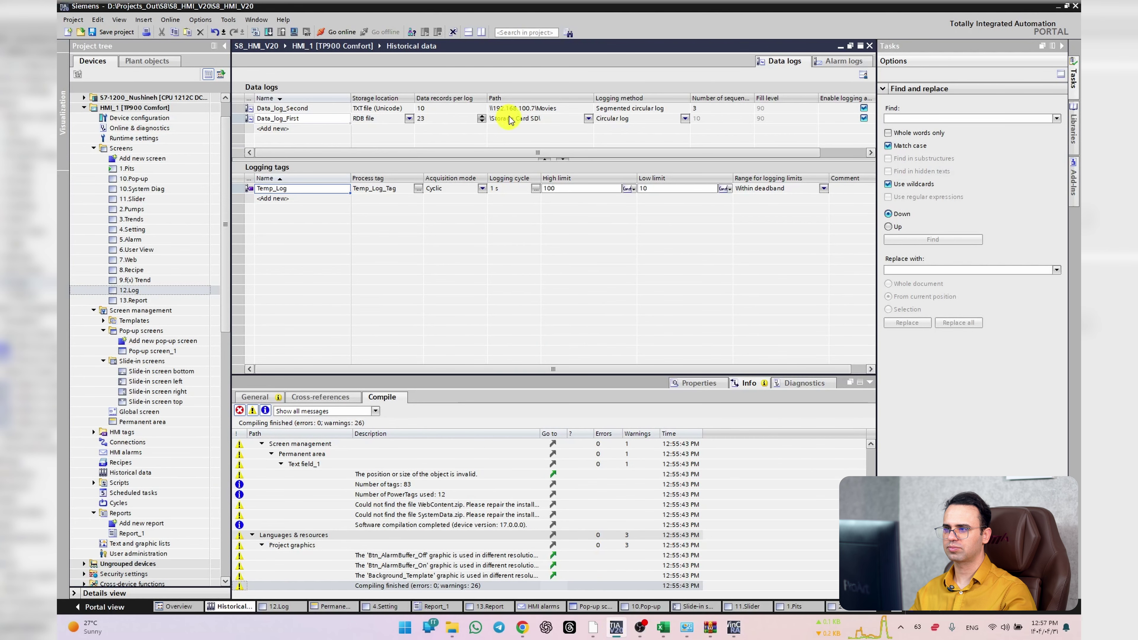
click(452, 627)
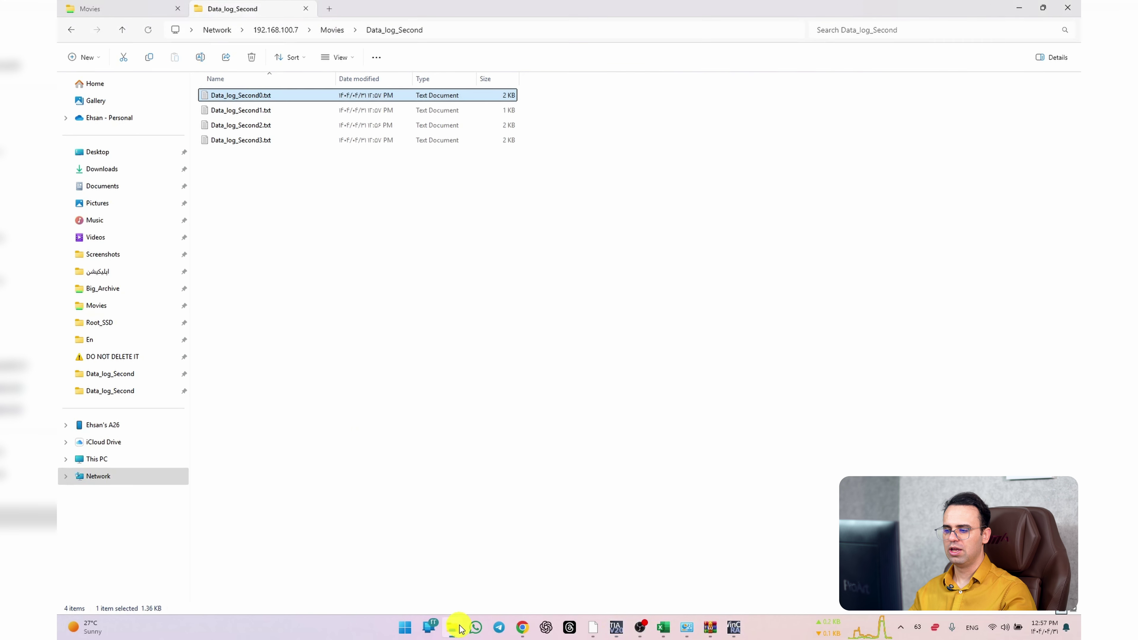
click(102, 459)
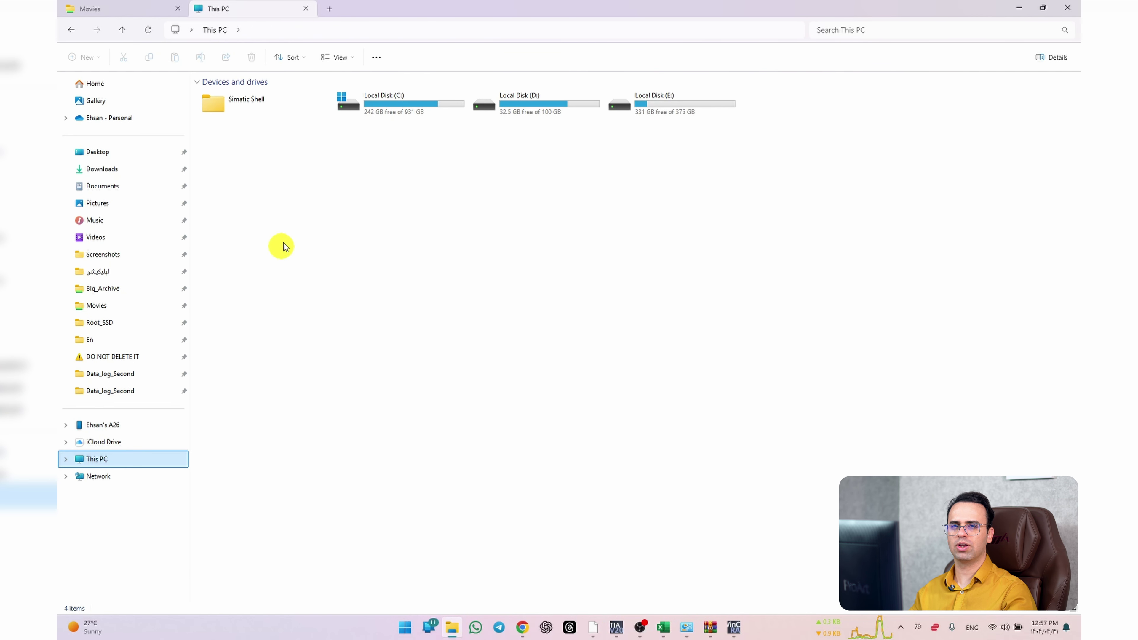
double_click(381, 102)
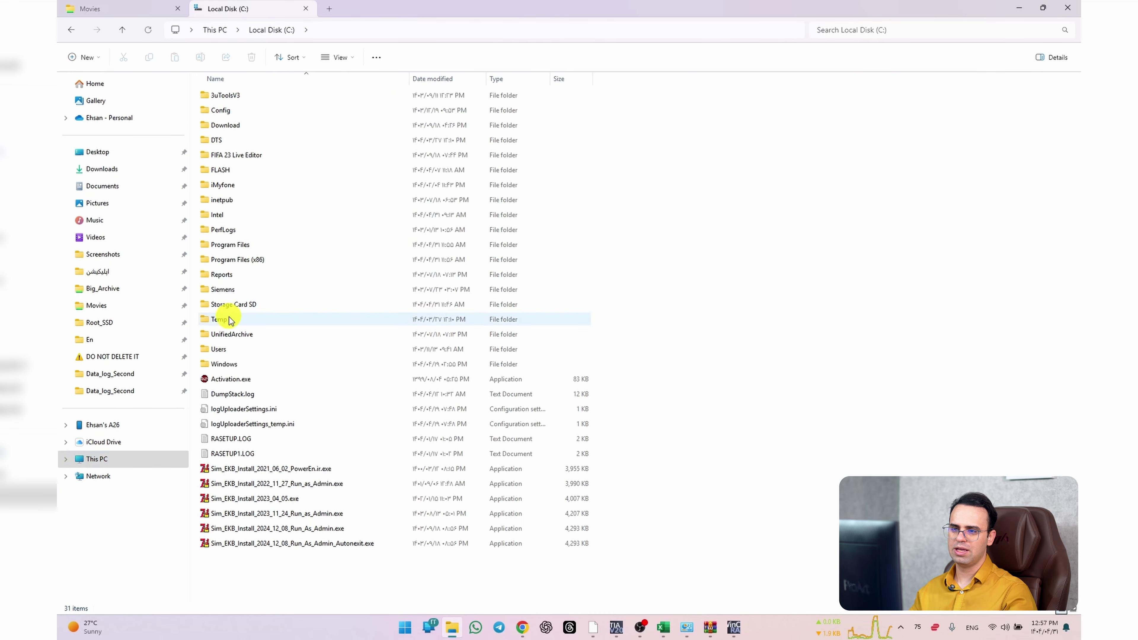
double_click(246, 304)
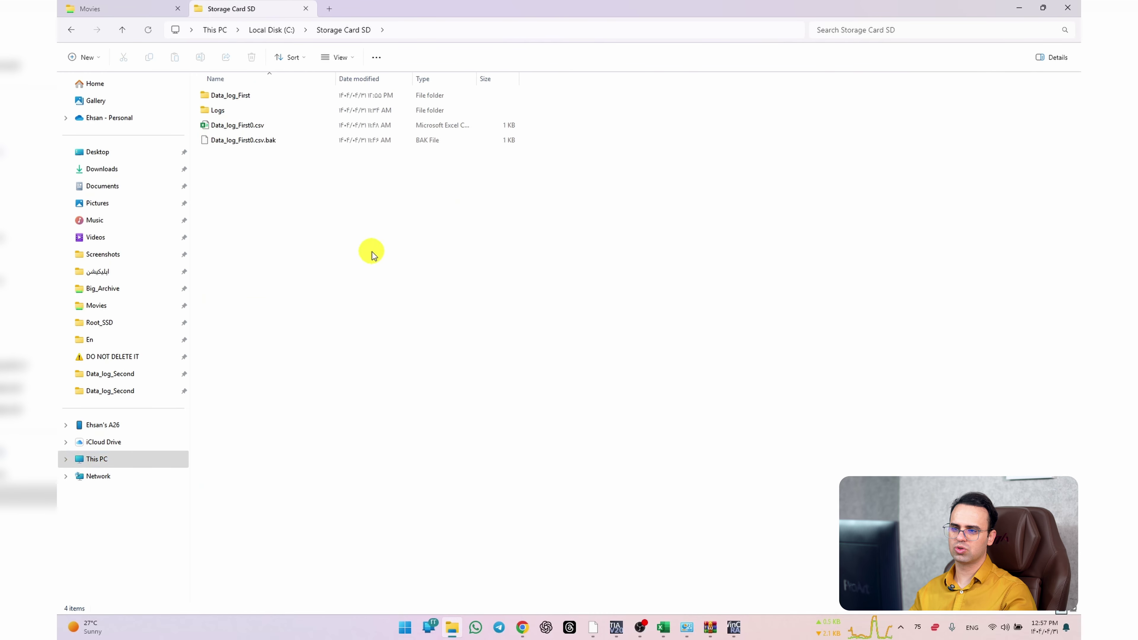
double_click(266, 103)
click(322, 101)
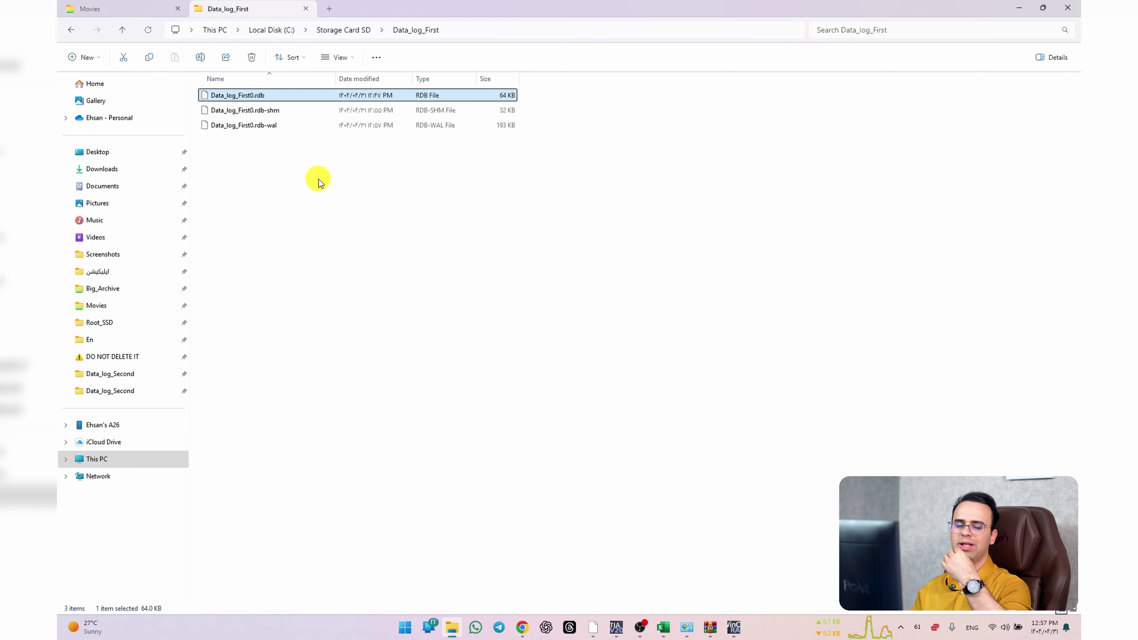
key(alt+Left)
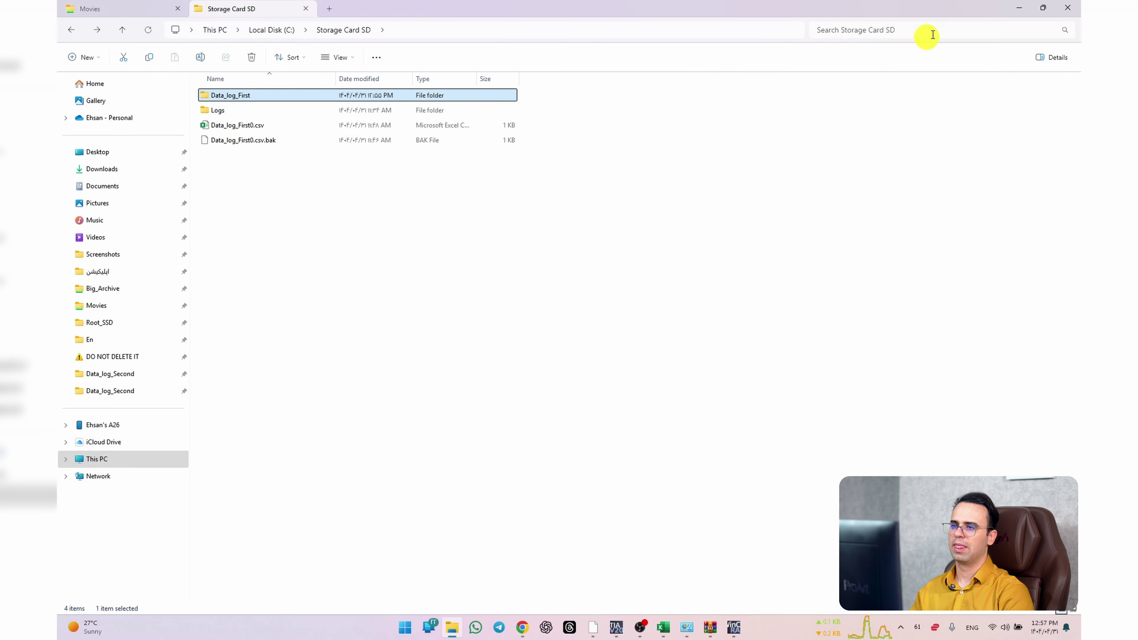
click(1022, 7)
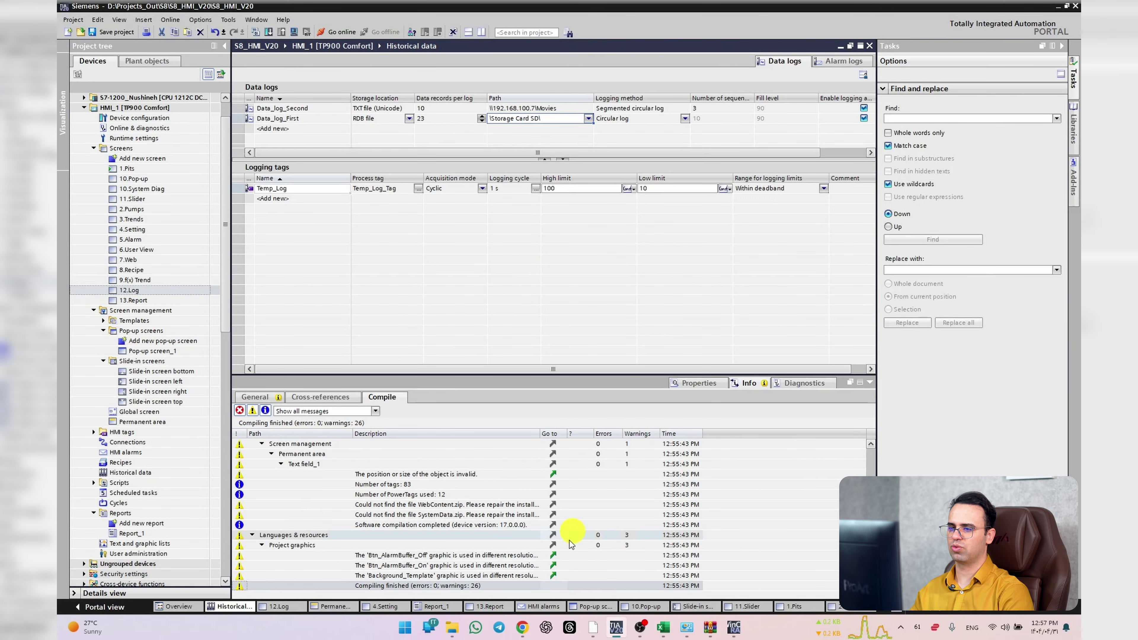